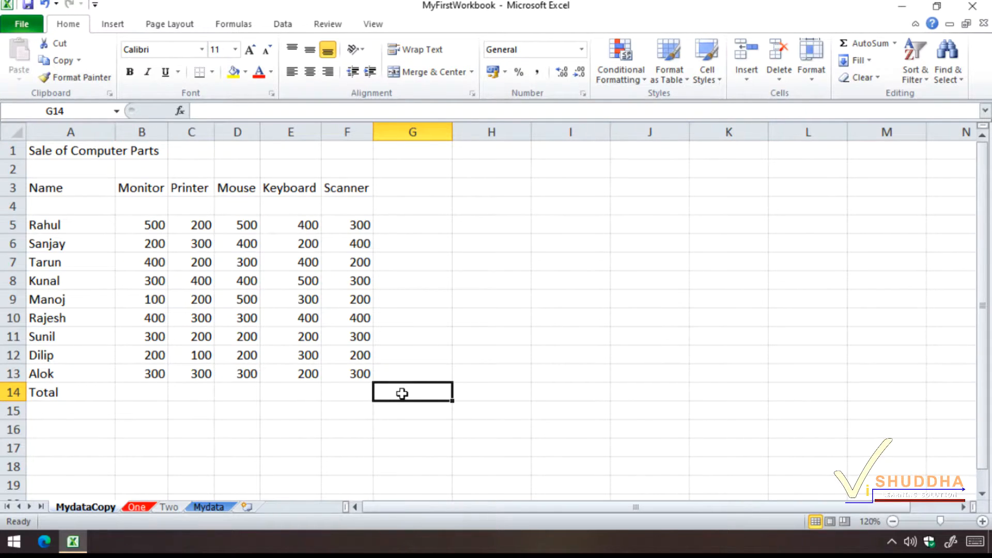
# - Try Arial Black on the names in A5:A13 and settle on the Arial Rounded MT Bold font
pyautogui.click(72, 225)
pyautogui.moveTo(72, 226); pyautogui.dragTo(83, 372)
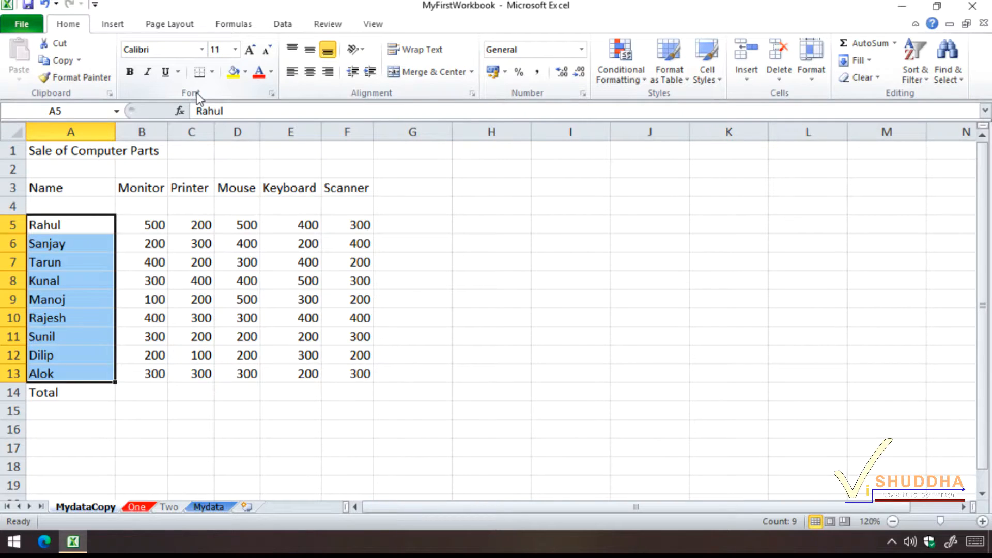
pyautogui.click(201, 50)
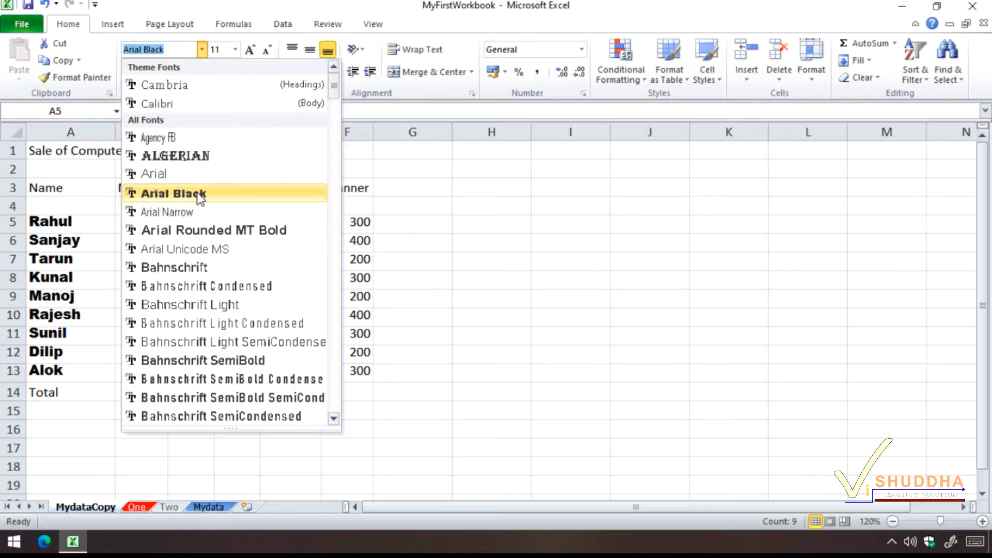
pyautogui.click(200, 197)
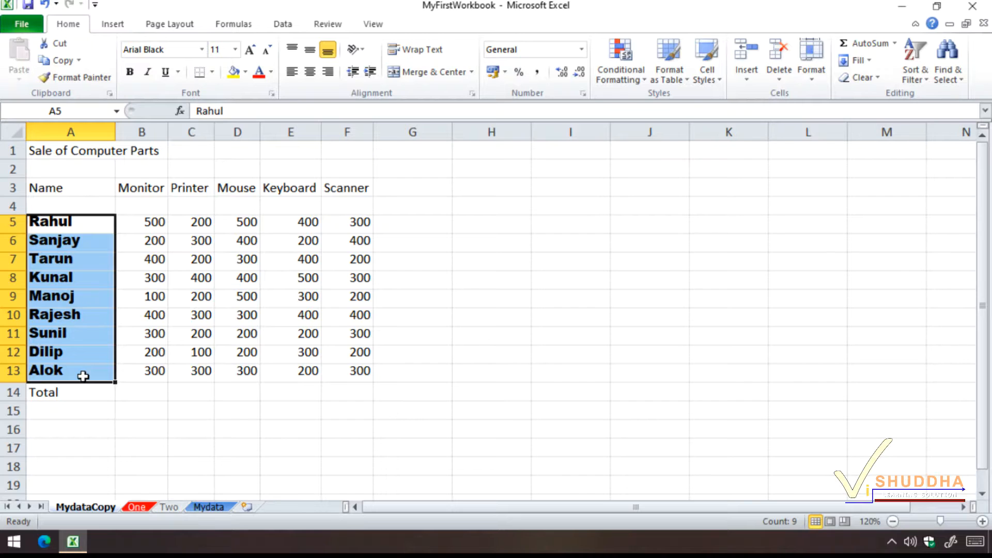
pyautogui.click(201, 51)
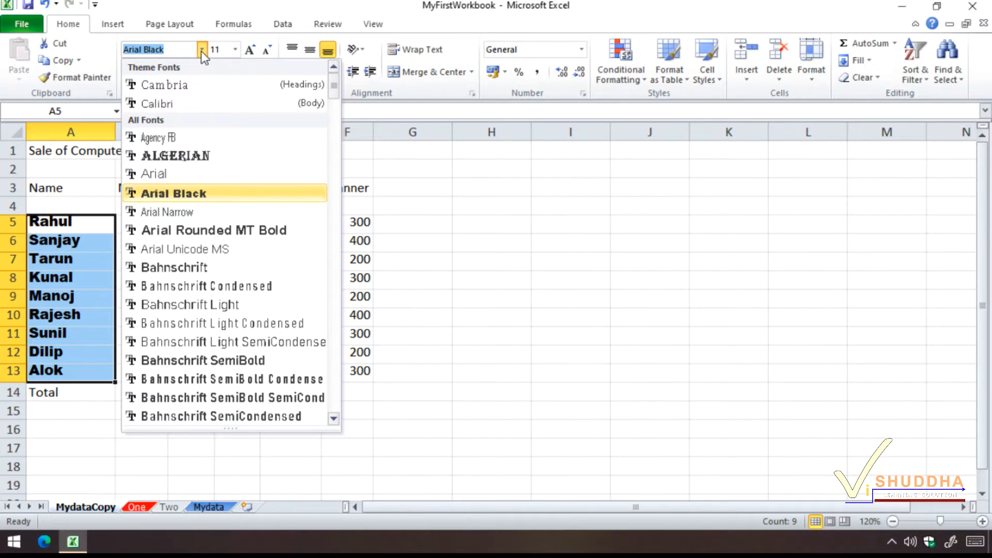
pyautogui.click(213, 231)
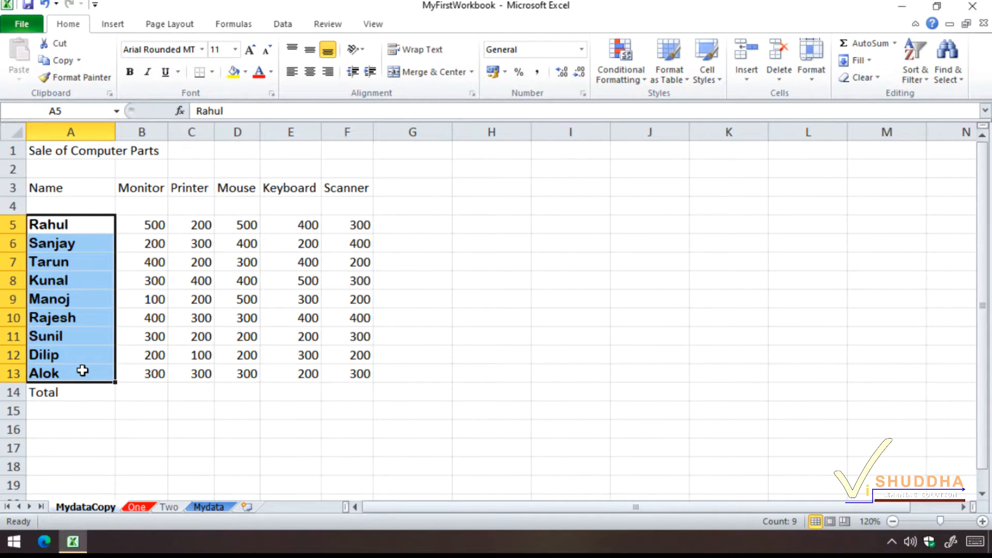
# - Set the font size of the names in A5:A13 to 14 and deselect the range
pyautogui.click(236, 50)
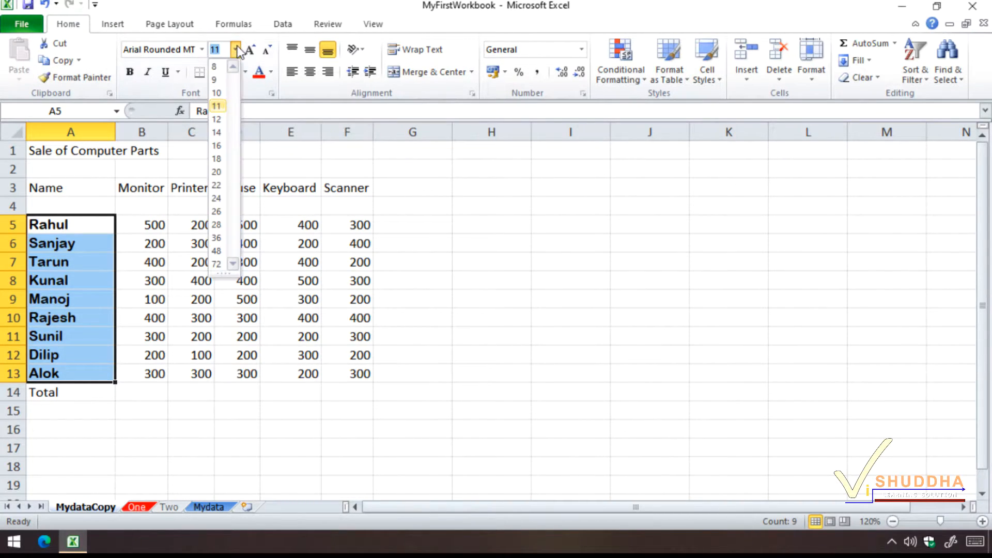
pyautogui.click(217, 134)
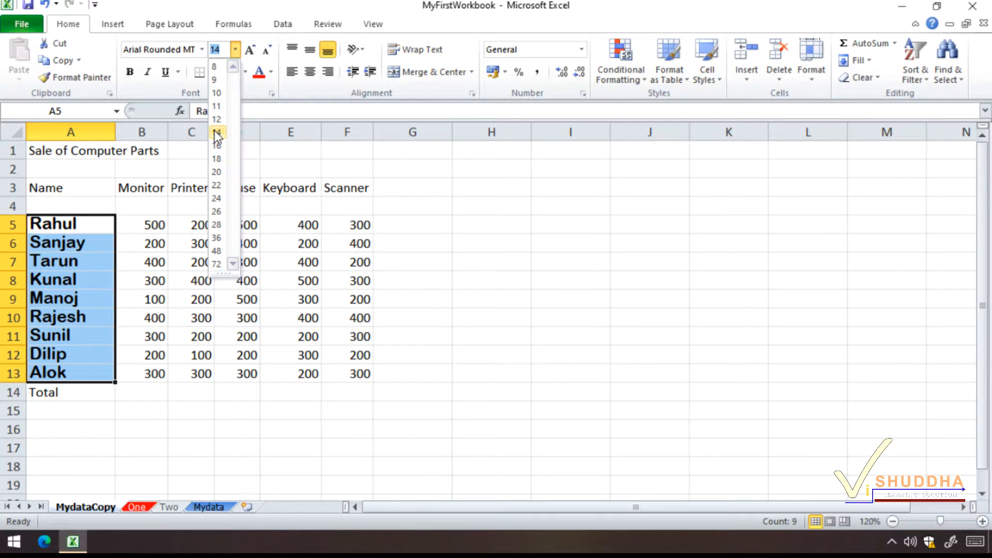
pyautogui.click(216, 133)
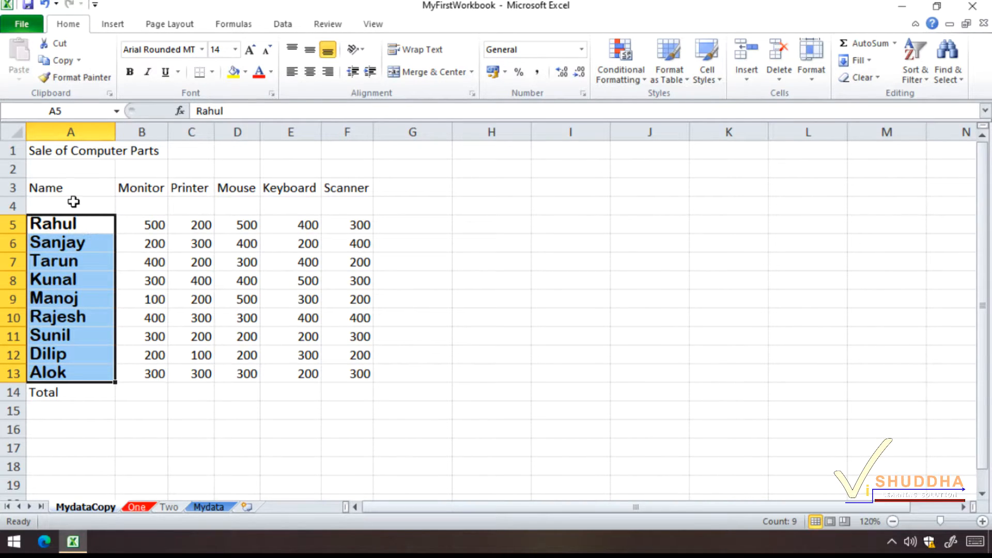
pyautogui.click(55, 206)
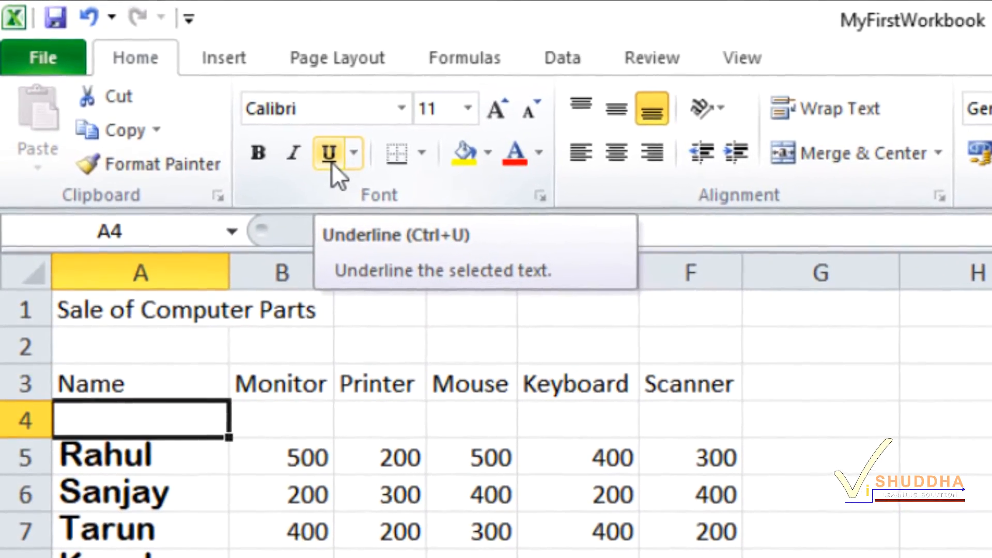
# - Apply and remove bold on the column headers in A3:F3, and do the same with italic
pyautogui.moveTo(135, 386); pyautogui.dragTo(671, 402)
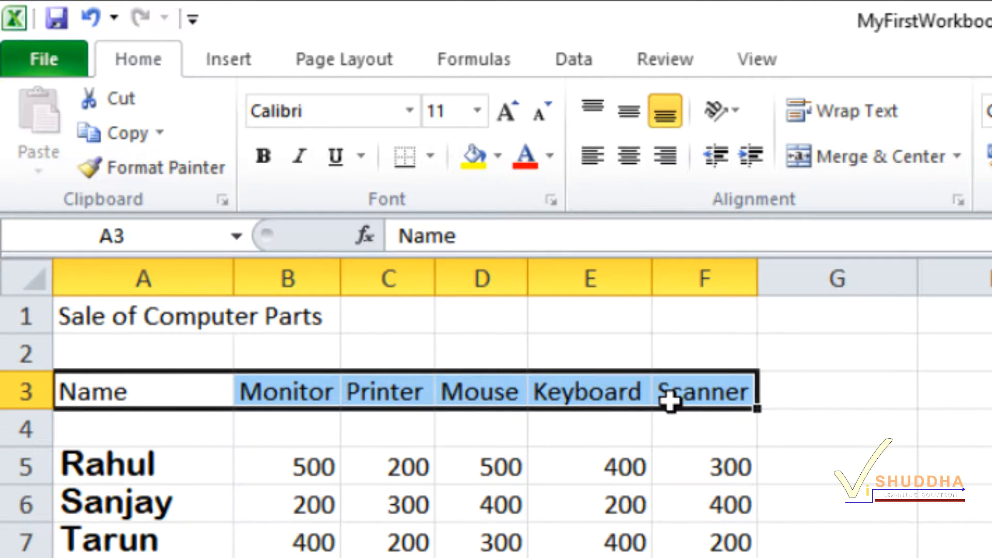
pyautogui.click(253, 166)
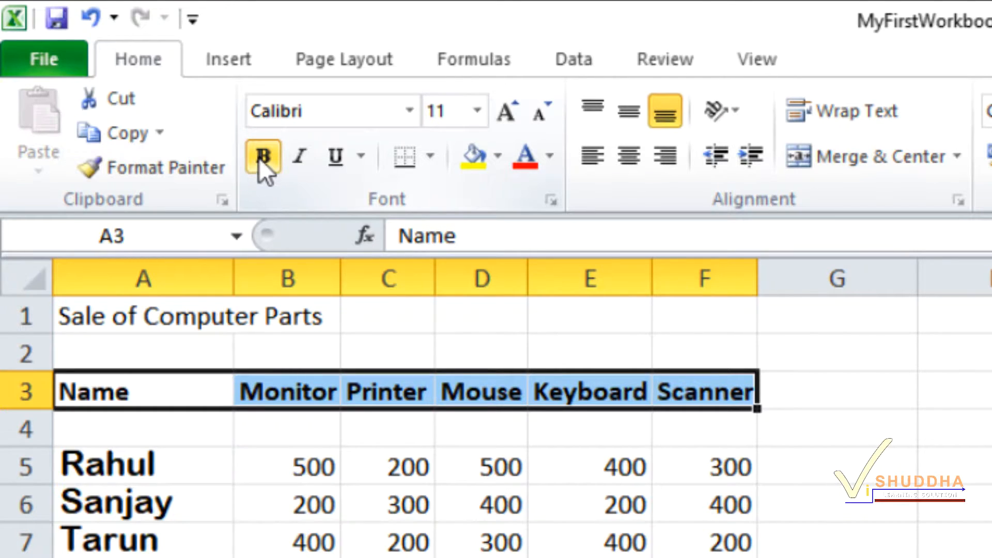
pyautogui.click(259, 157)
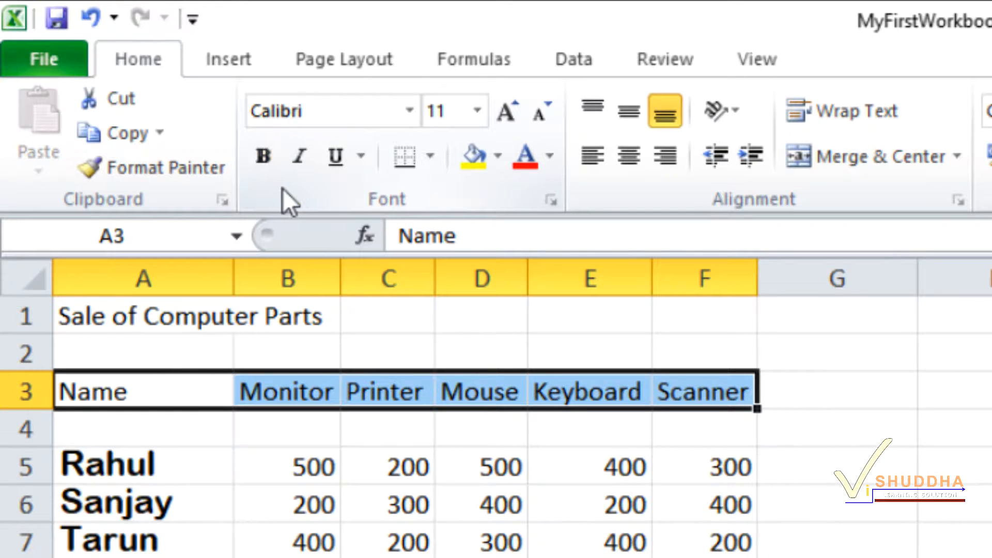
pyautogui.click(299, 163)
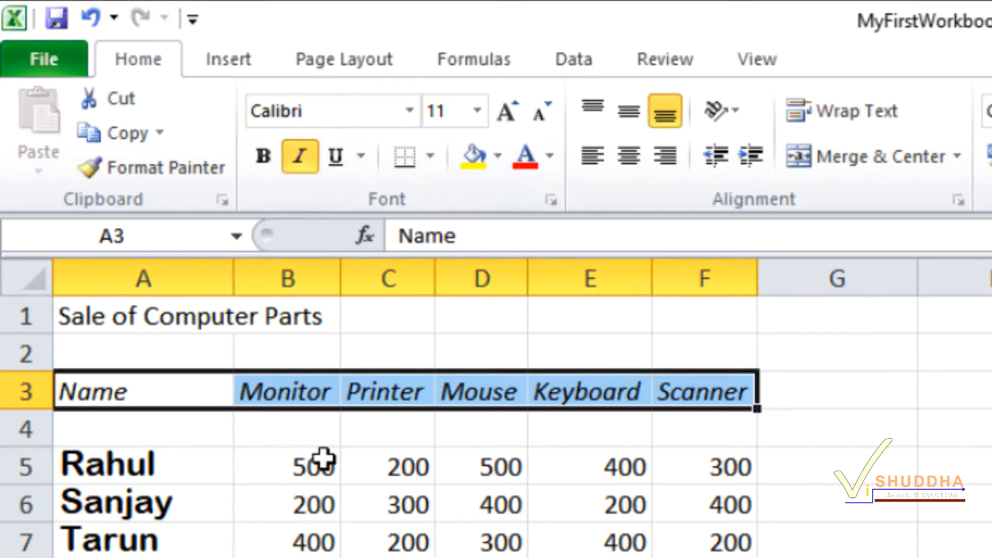
pyautogui.click(300, 155)
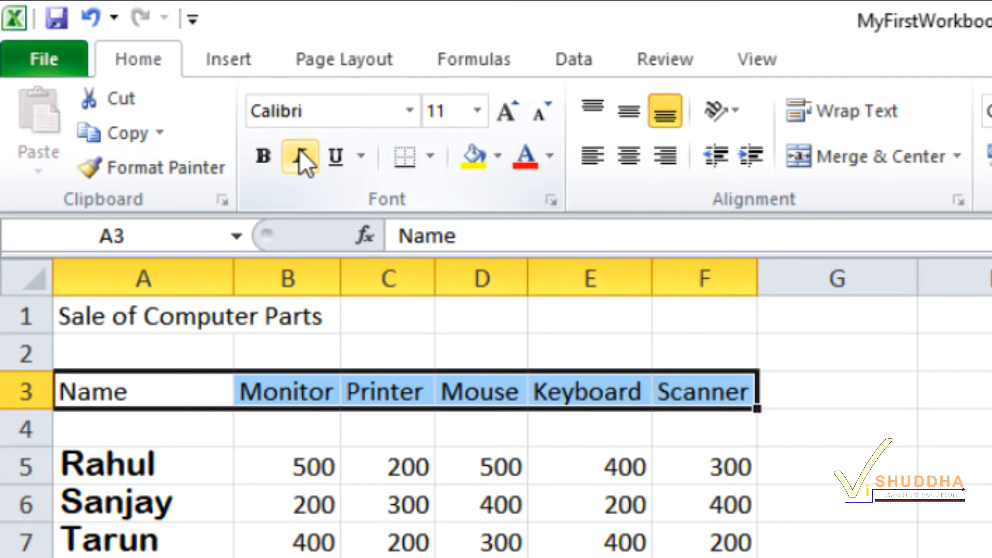
# - Try a single underline on the headers in A3:F3, remove it, and apply a double underline instead
pyautogui.click(336, 151)
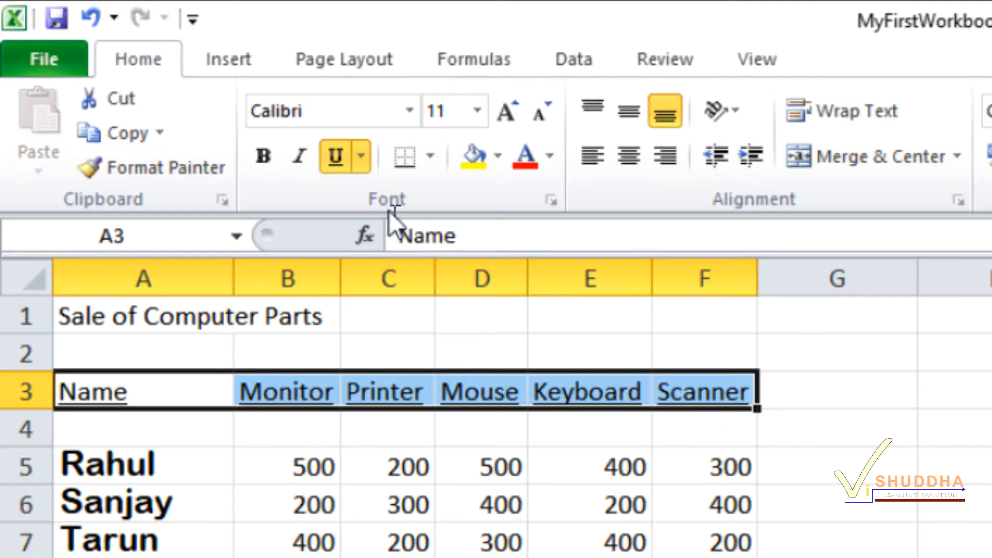
pyautogui.click(340, 160)
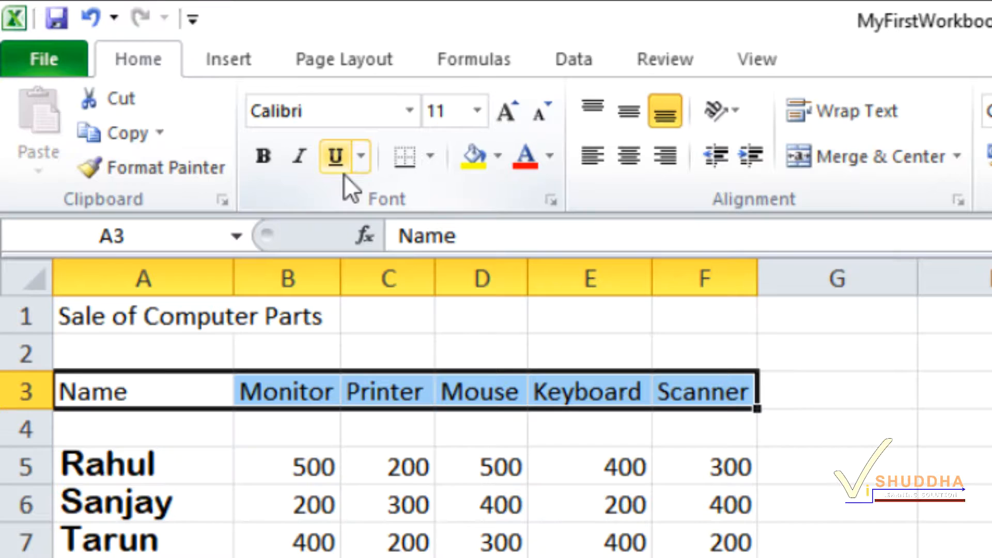
pyautogui.click(361, 157)
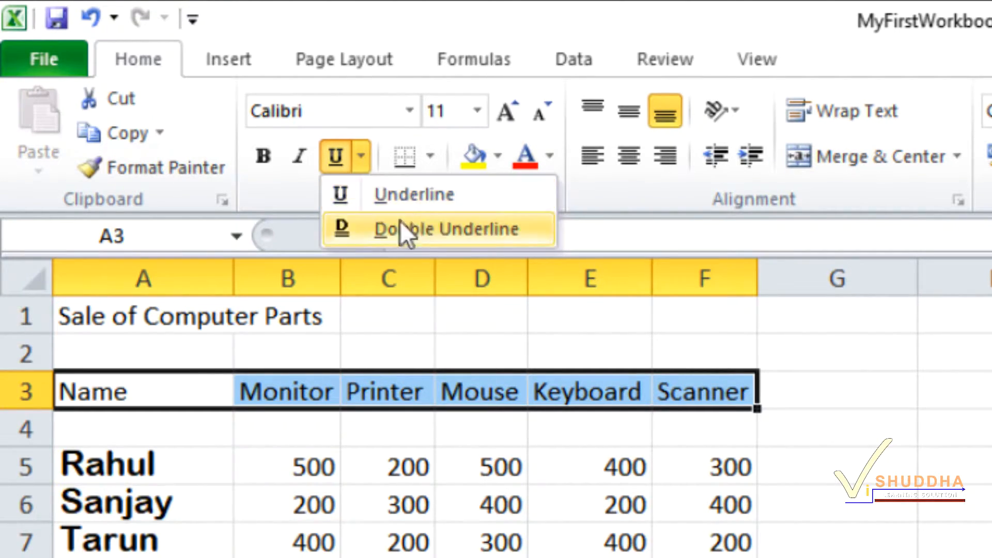
pyautogui.click(485, 238)
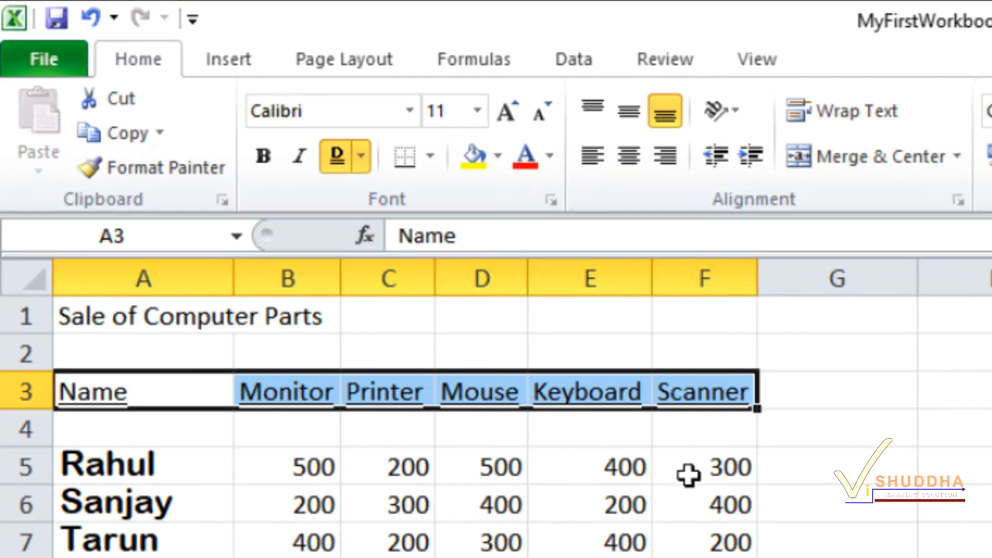
pyautogui.click(825, 435)
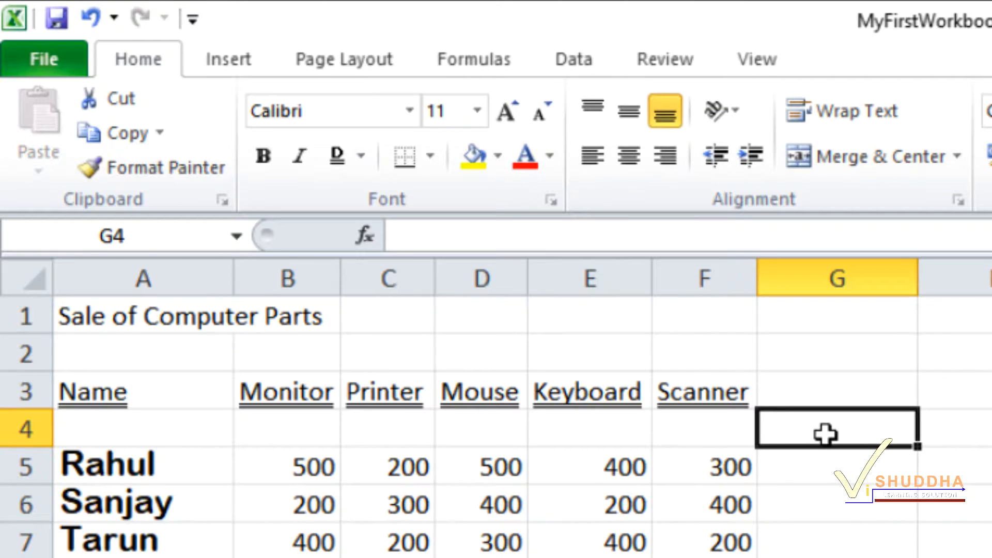
pyautogui.hotkey('ctrl', 'z')
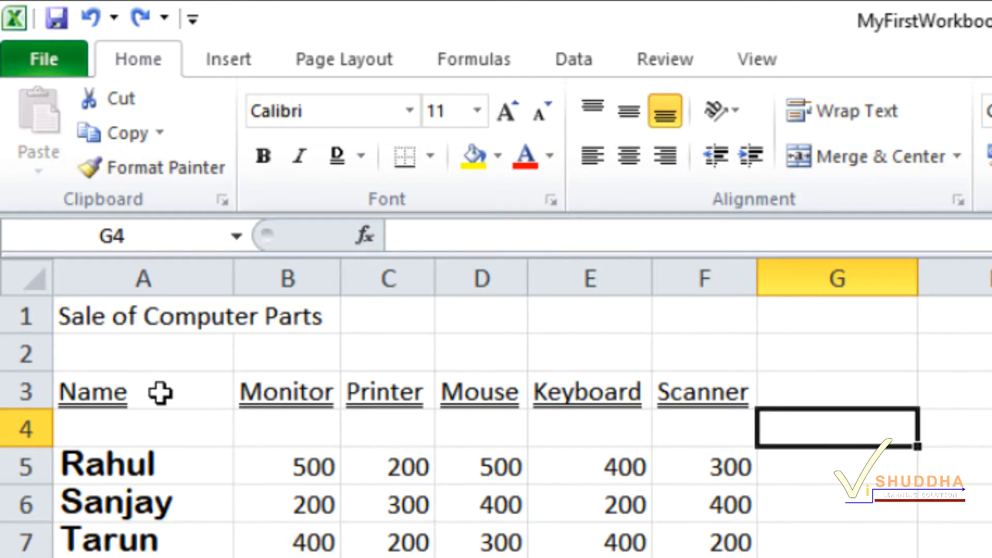
# - Make the headers in A3:F3 bold and italic with a single underline
pyautogui.moveTo(128, 394); pyautogui.dragTo(682, 392)
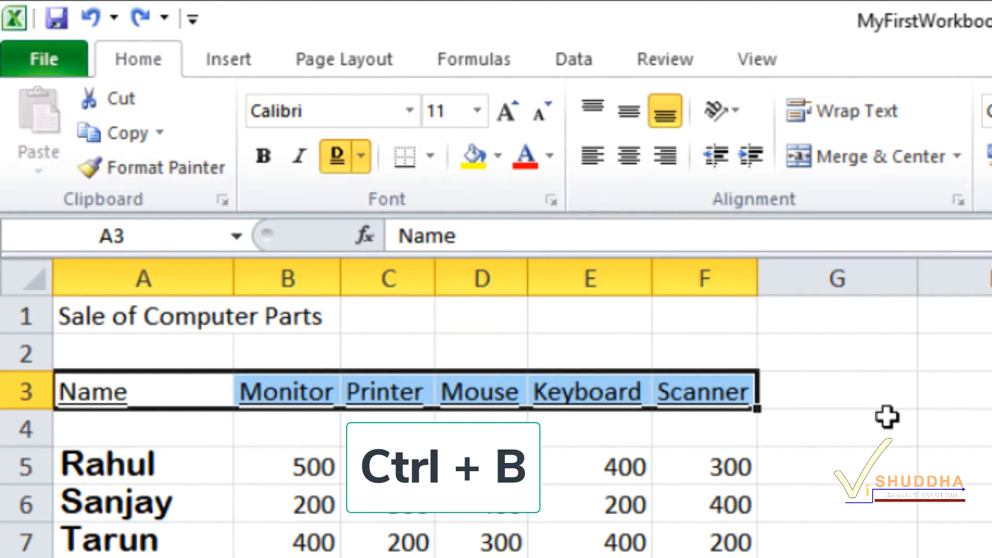
pyautogui.hotkey('ctrl', 'b')
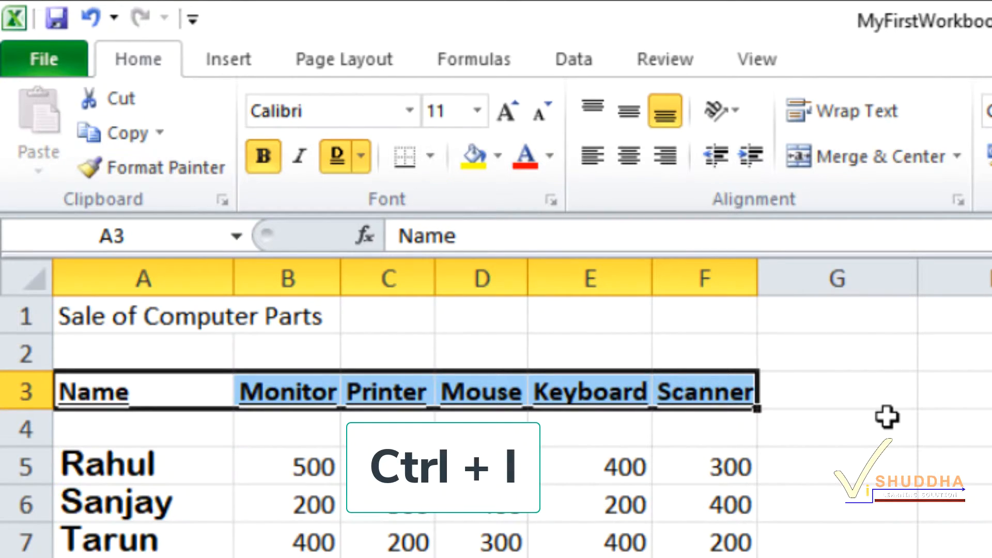
pyautogui.hotkey('ctrl', 'i')
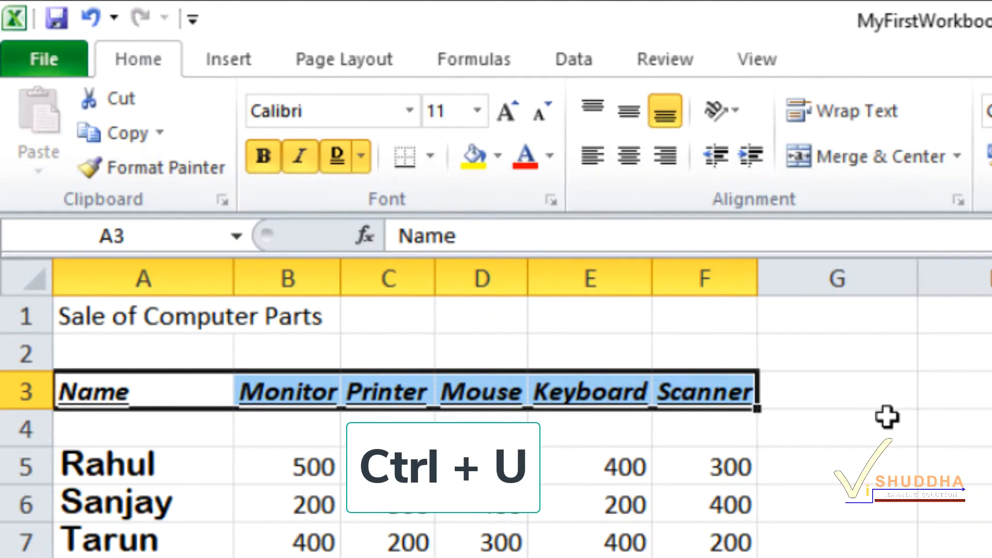
pyautogui.hotkey('ctrl', 'u')
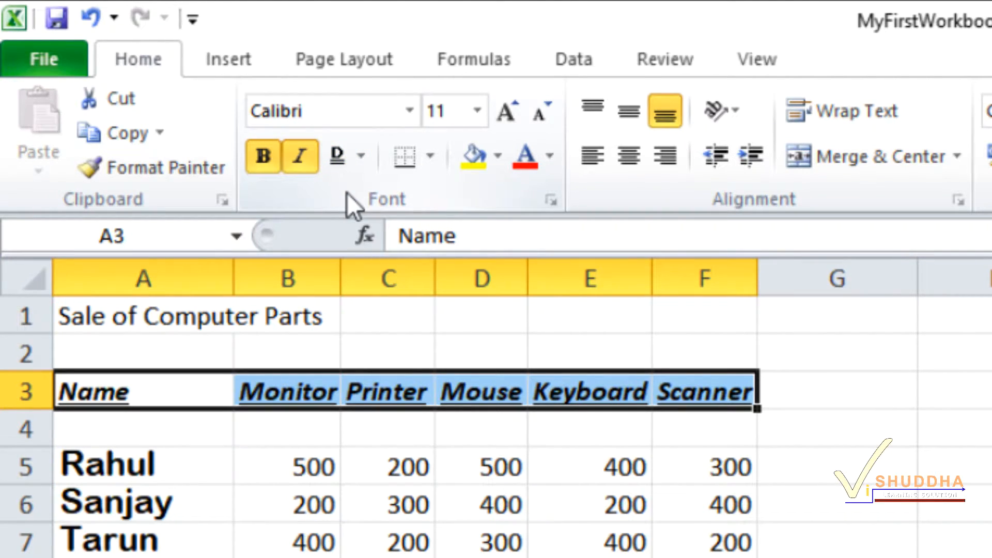
# - Clear the underline, bold and italic from the headers in A3:F3, toggling bold on and off once more
pyautogui.click(361, 155)
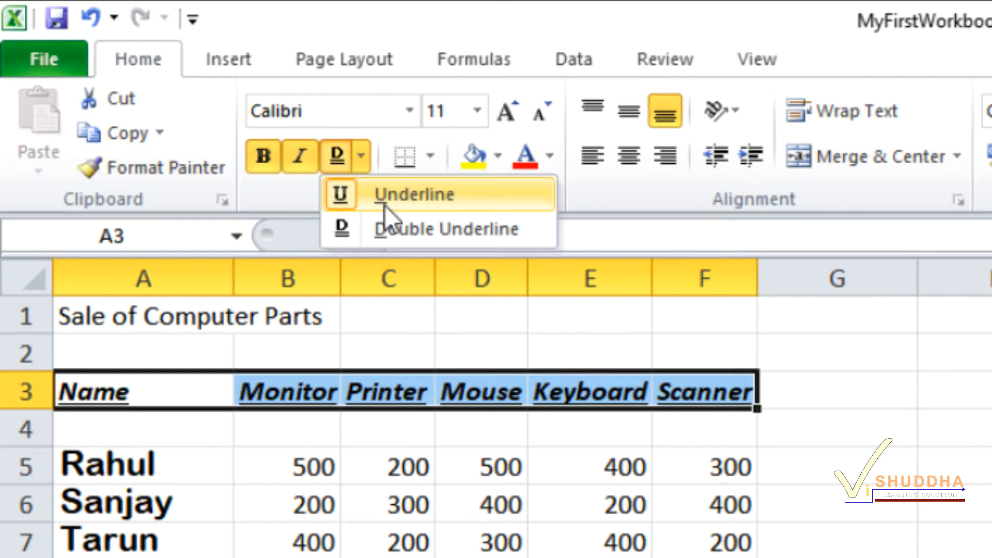
pyautogui.click(341, 206)
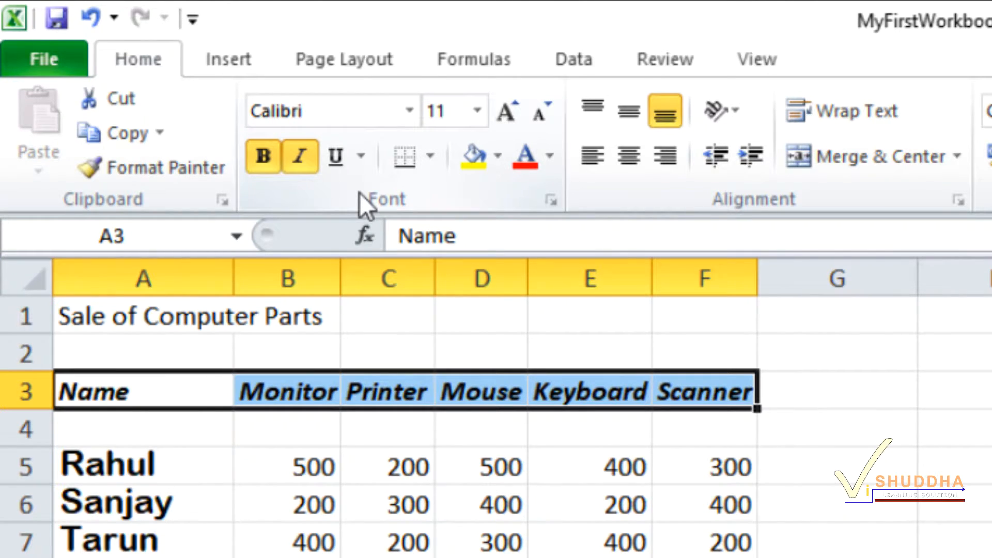
pyautogui.hotkey('ctrl', 'b')
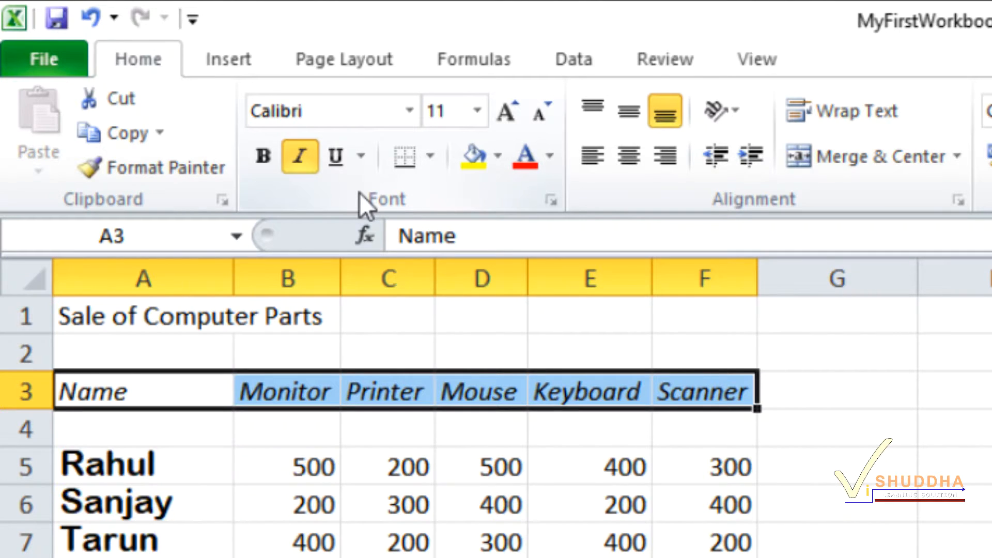
pyautogui.hotkey('ctrl', 'i')
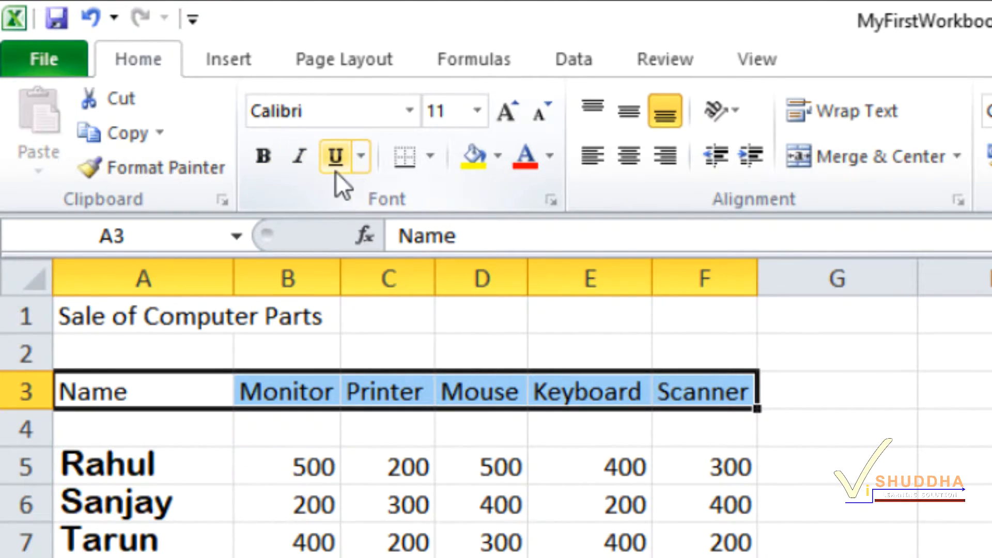
pyautogui.click(265, 171)
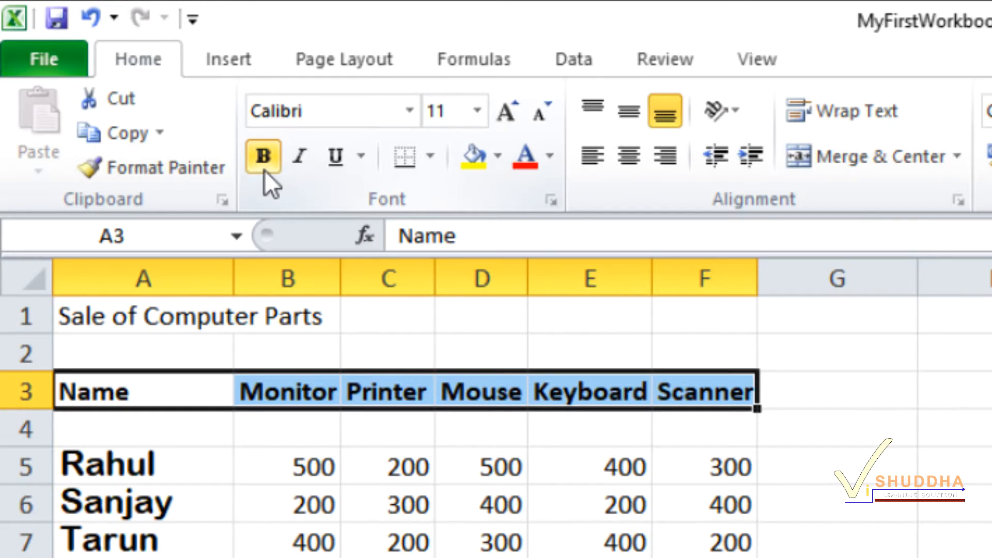
pyautogui.click(265, 170)
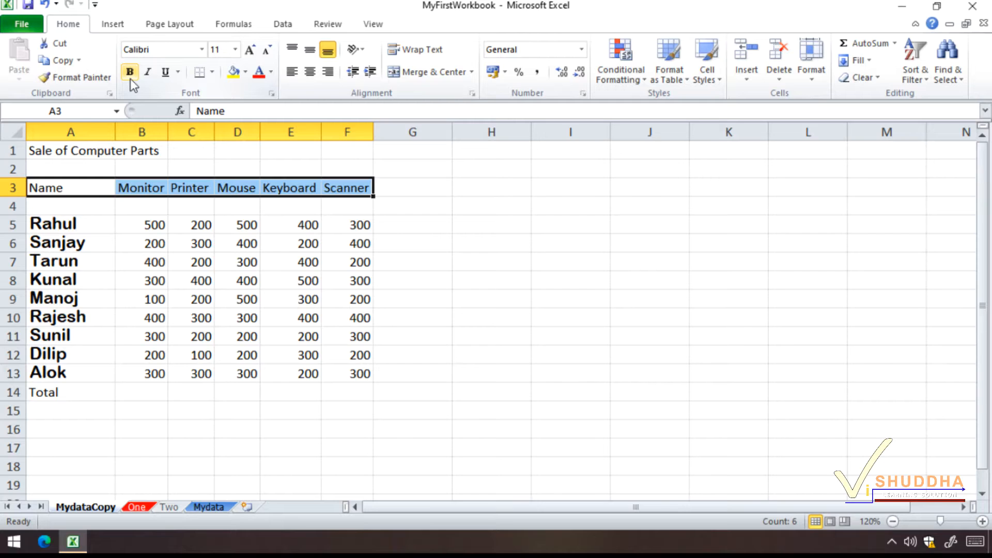
# - Center the sales figures in B5:F13 horizontally within their cells
pyautogui.click(140, 226)
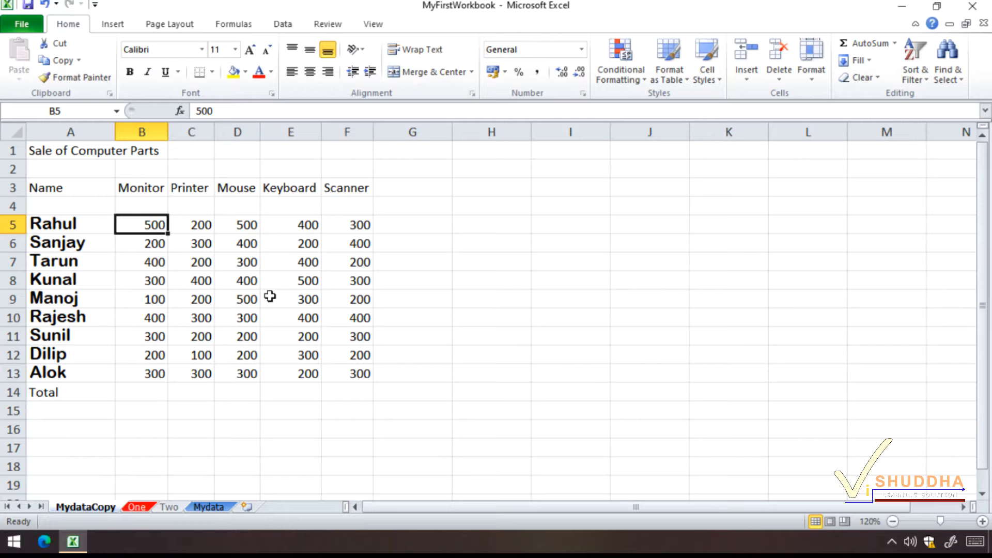
pyautogui.keyDown('shift'); pyautogui.click(347, 372); pyautogui.keyUp('shift')
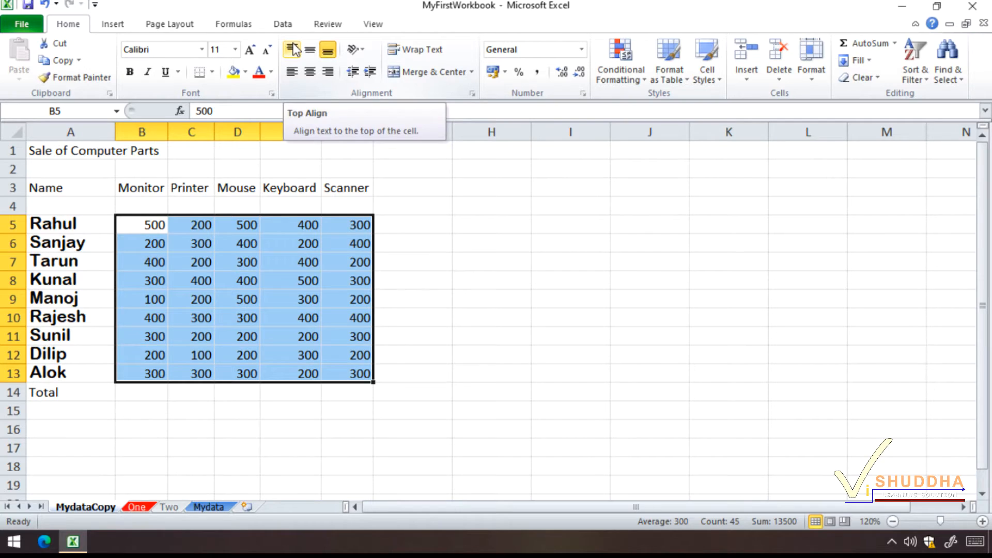
pyautogui.click(310, 73)
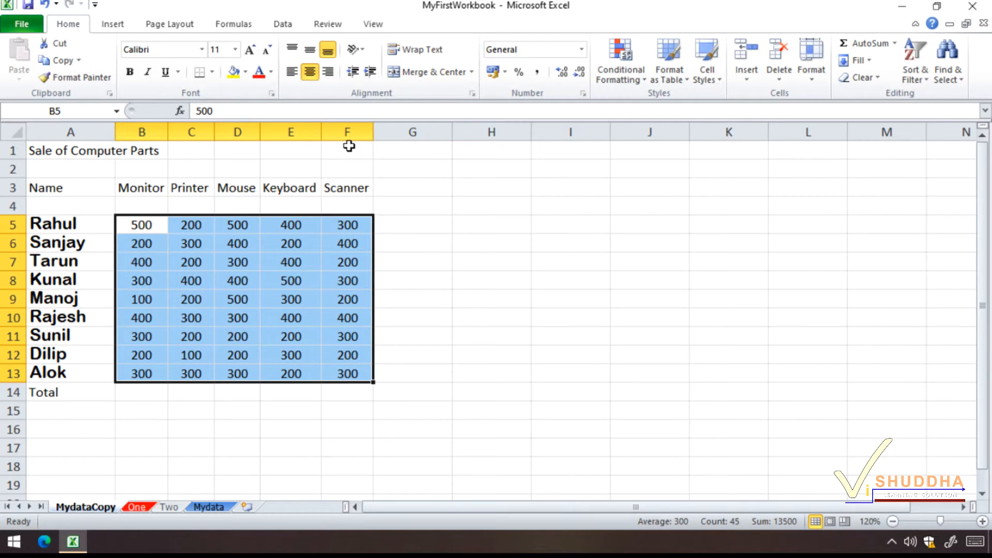
# - Merge and center the title "Sale of Computer Parts" across A1:F1
pyautogui.moveTo(350, 152); pyautogui.dragTo(86, 147)
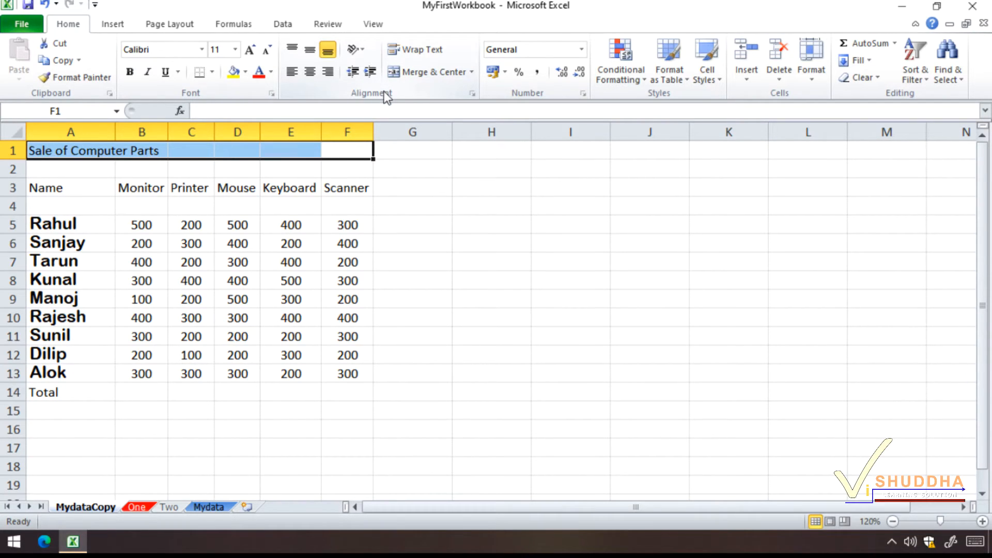
pyautogui.click(418, 72)
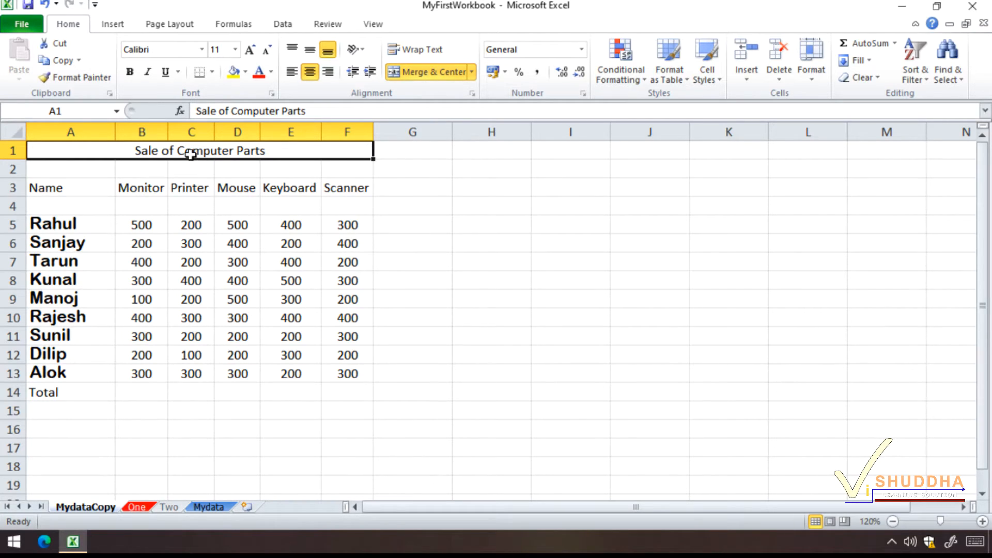
# - Make row 1 more than twice as tall and vertically center the title within the merged cell
pyautogui.moveTo(14, 159); pyautogui.dragTo(14, 190)
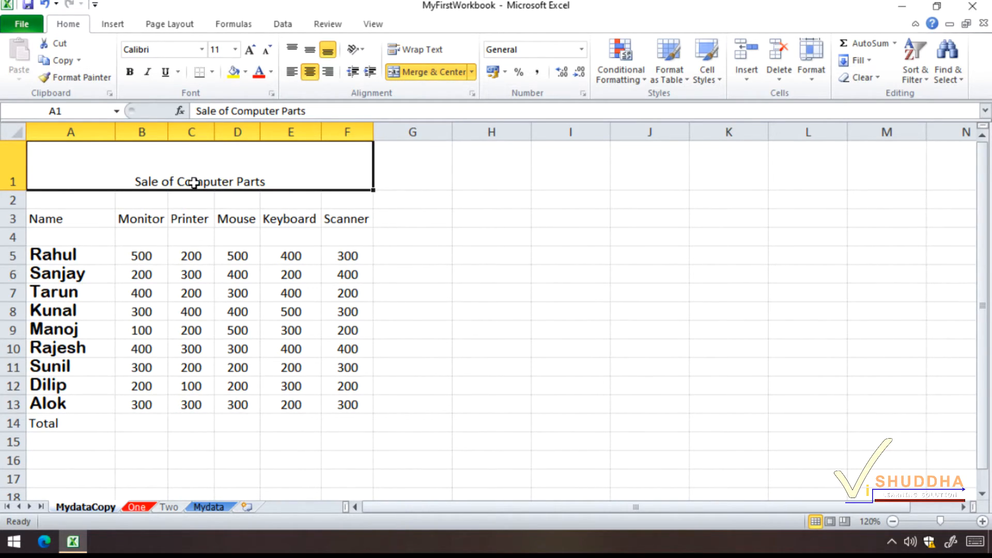
pyautogui.click(308, 50)
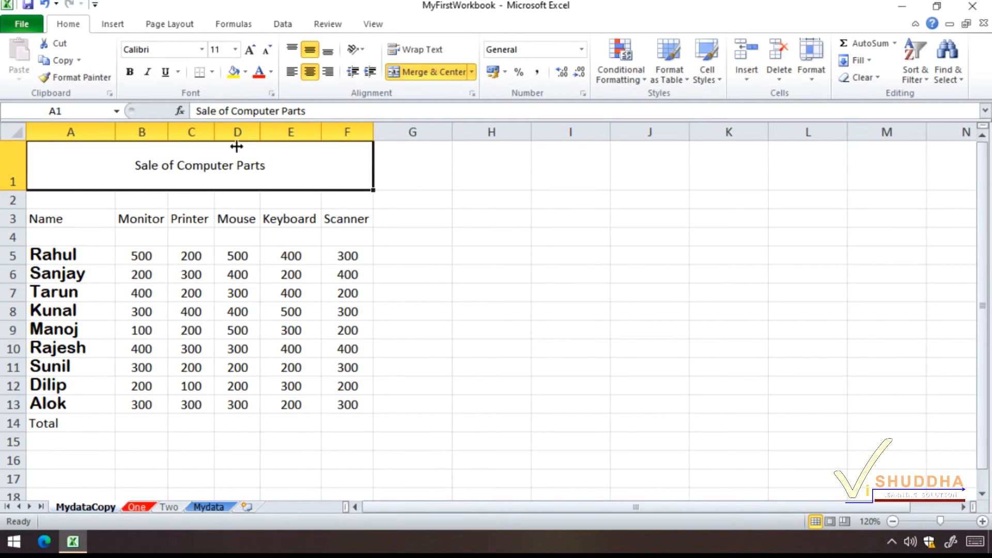
# - Try left, right and top alignment on the title, returning it to middle and horizontally centered alignment
pyautogui.click(293, 70)
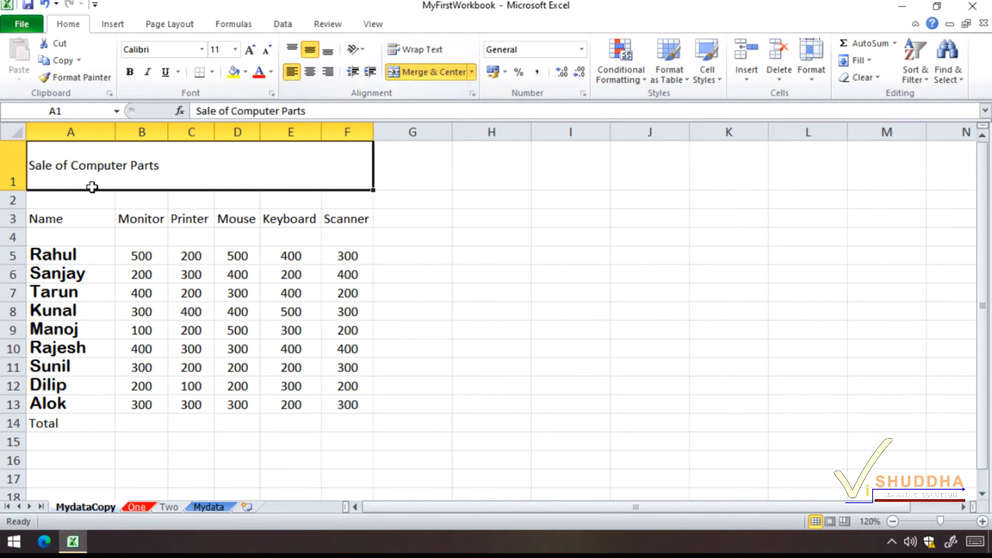
pyautogui.click(330, 74)
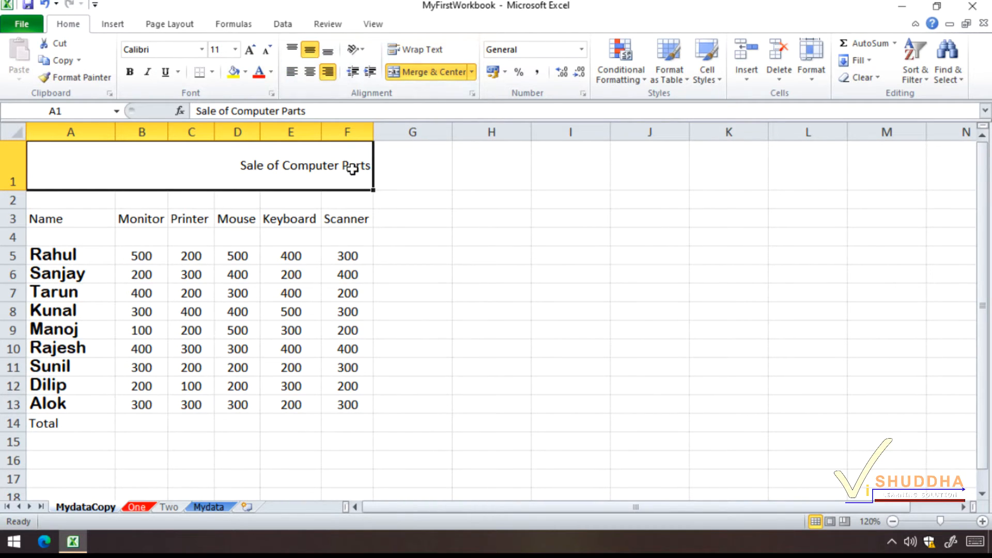
pyautogui.click(293, 51)
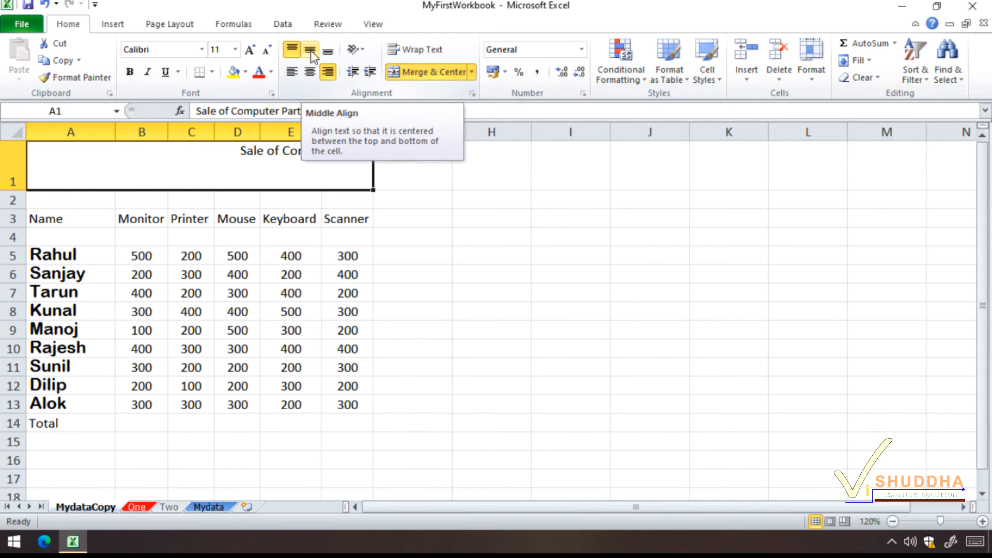
pyautogui.click(311, 51)
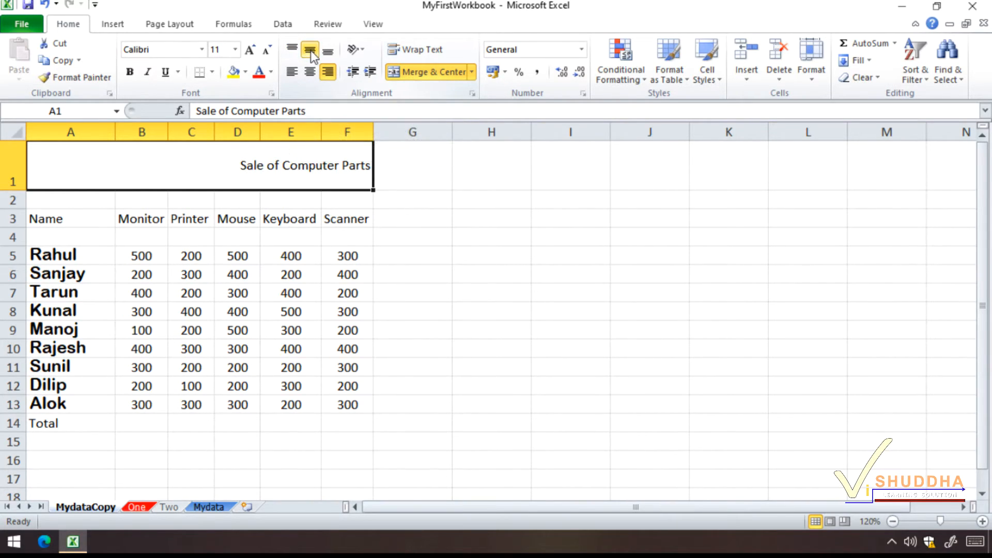
pyautogui.click(311, 77)
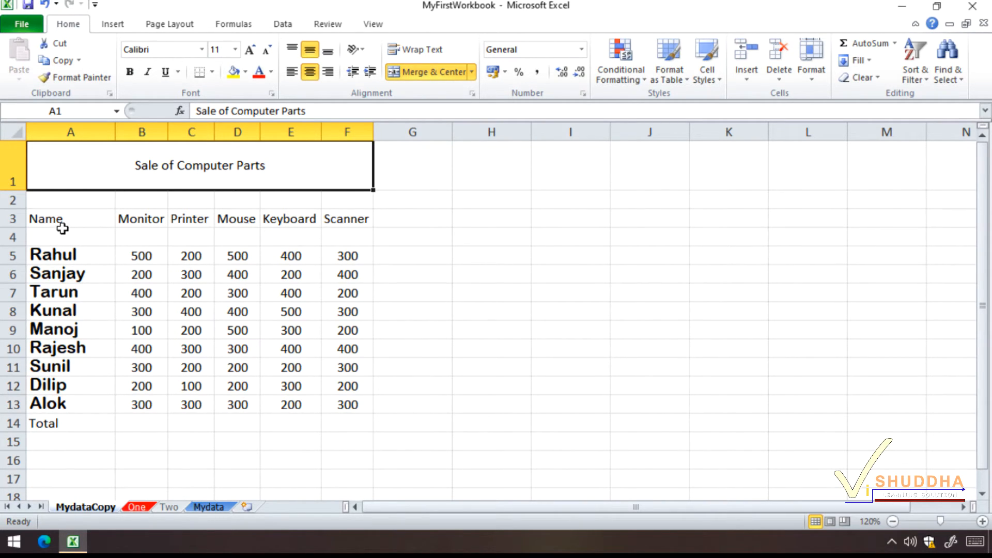
# - Fill the Name header cell A3 with standard yellow
pyautogui.click(77, 220)
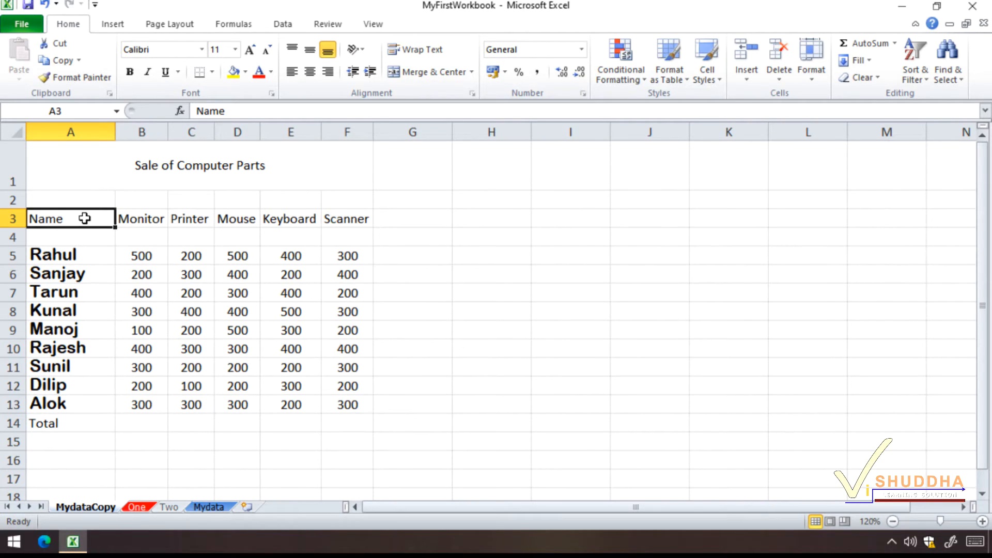
pyautogui.click(245, 73)
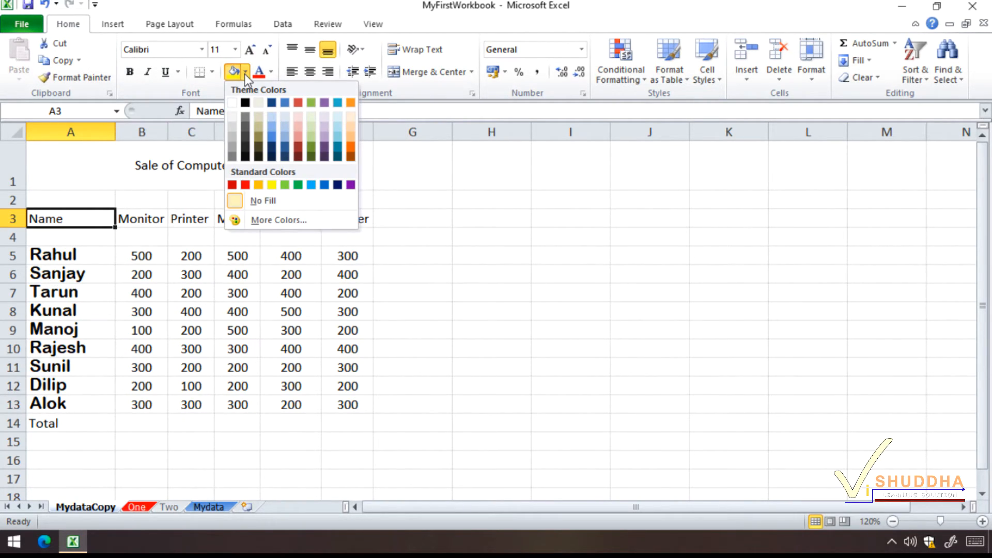
pyautogui.click(270, 185)
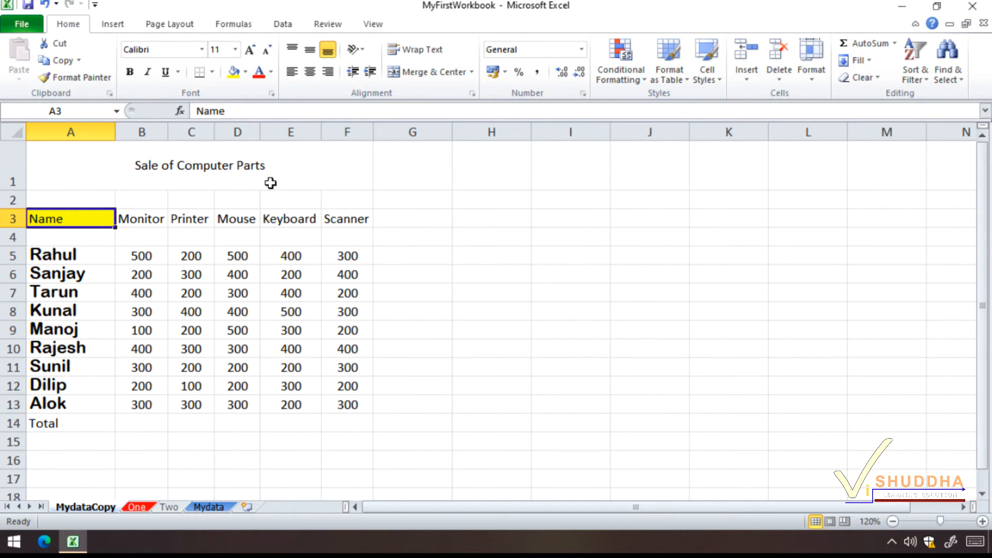
# - Fill the Monitor header cell B3 with standard red
pyautogui.click(142, 216)
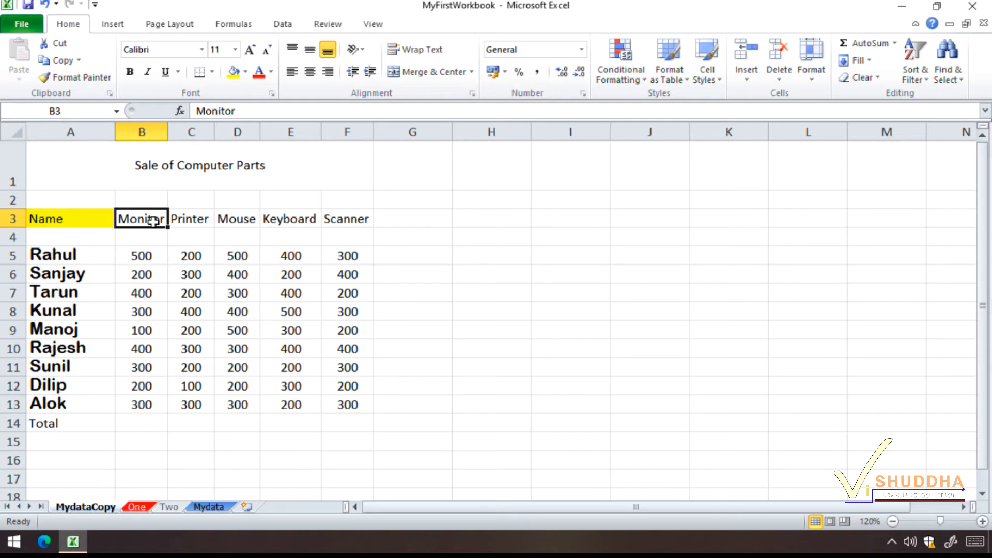
pyautogui.click(245, 72)
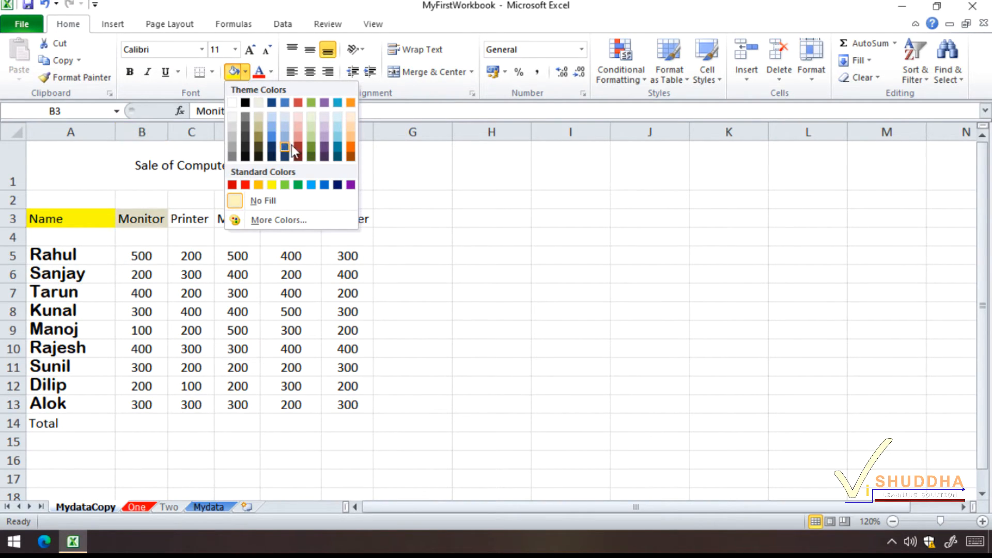
pyautogui.click(245, 185)
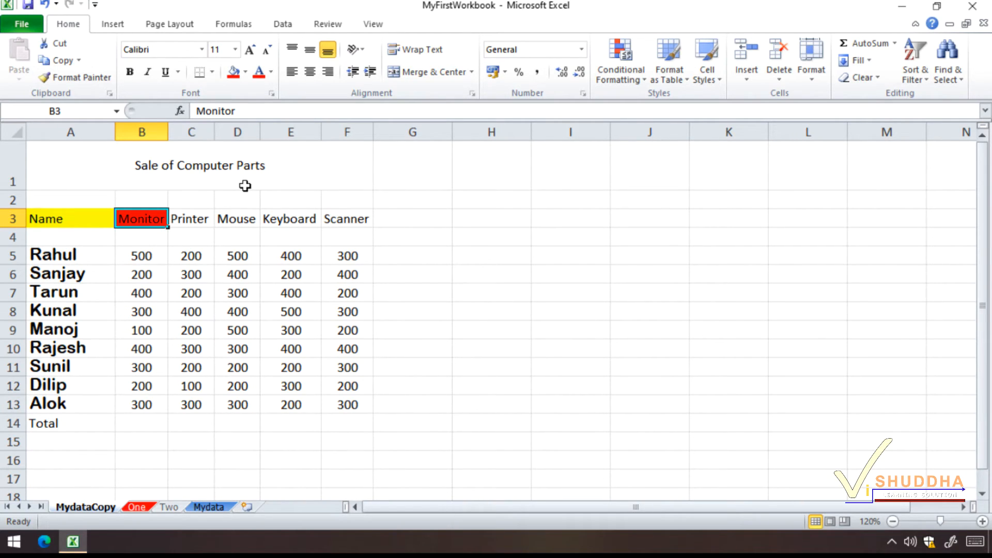
# - Fill the list of names in A5:A13 with the lightest green theme color and deselect the range
pyautogui.moveTo(70, 255); pyautogui.dragTo(70, 401)
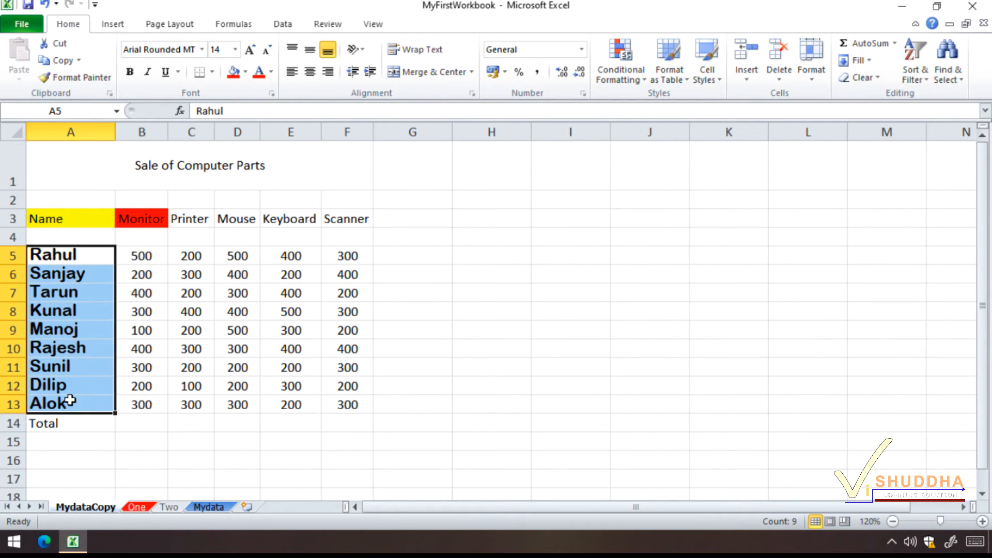
pyautogui.click(246, 72)
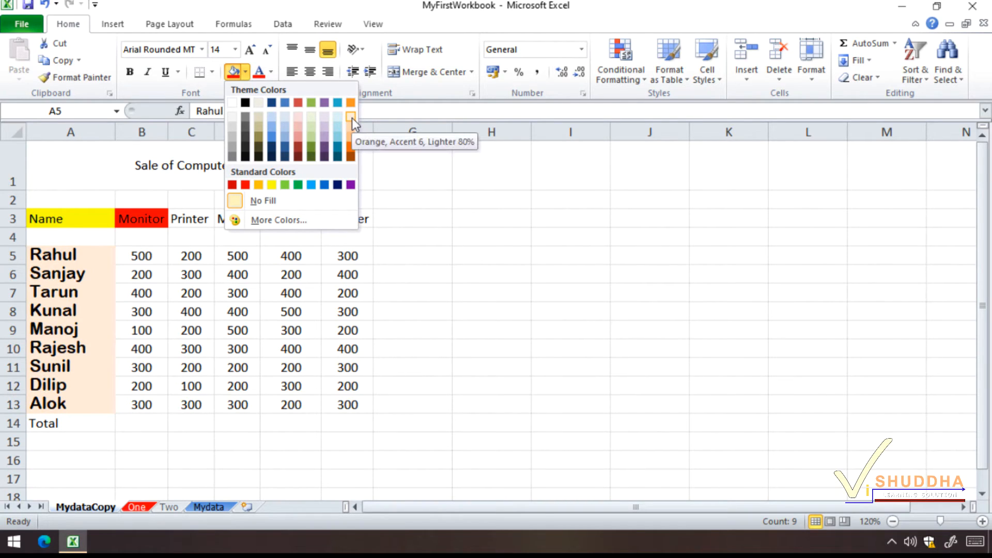
pyautogui.click(312, 118)
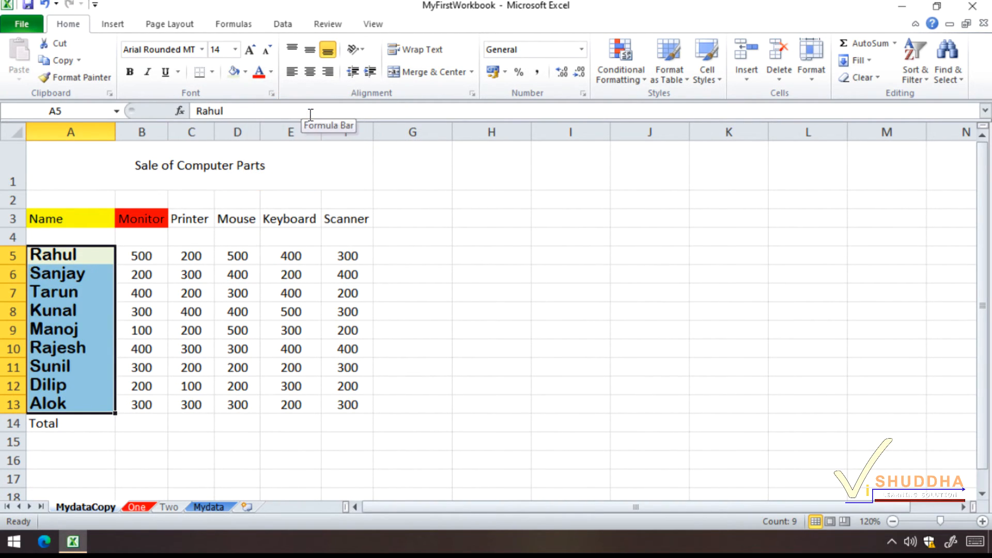
pyautogui.click(147, 424)
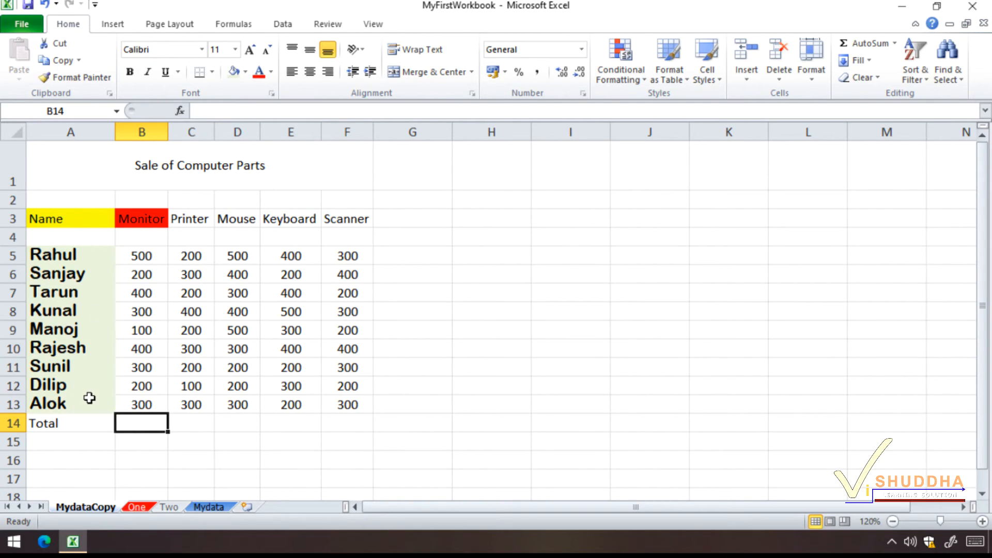
# - Color the title text in A1 red, and replace that font color with standard blue
pyautogui.click(234, 165)
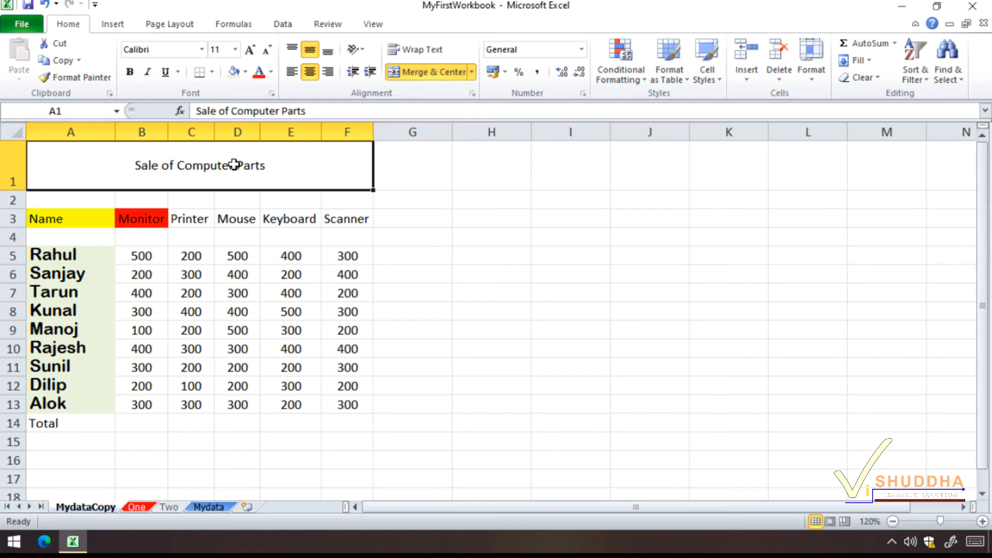
pyautogui.click(271, 72)
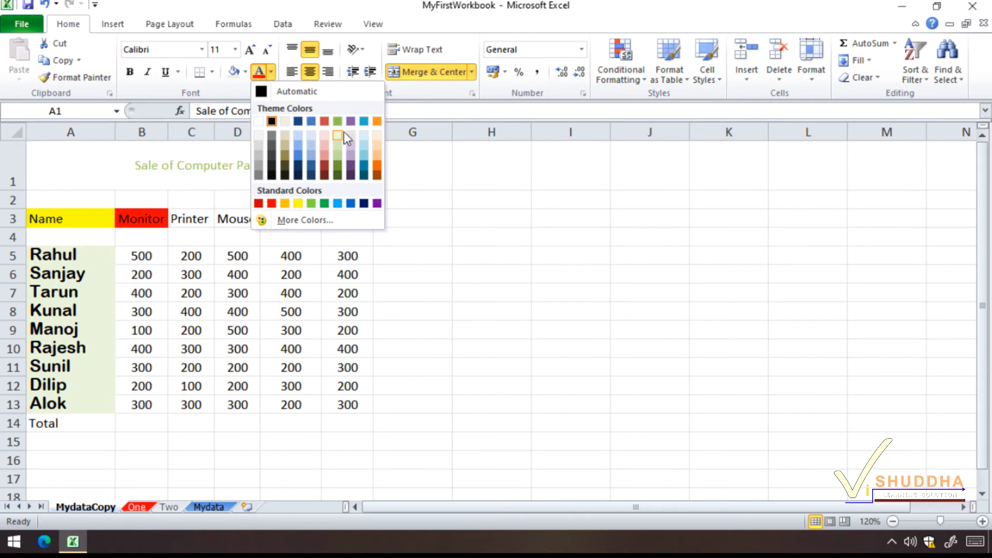
pyautogui.click(271, 72)
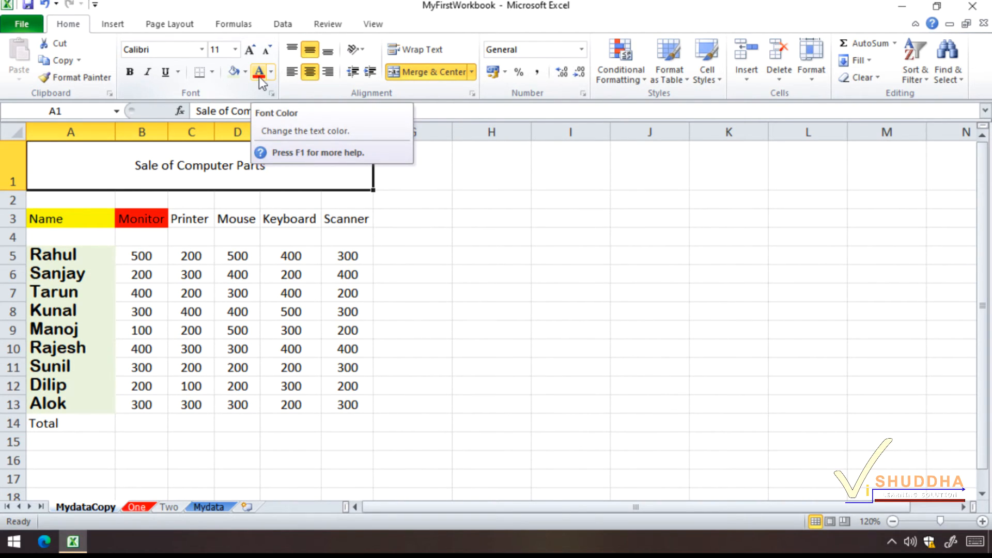
pyautogui.click(259, 72)
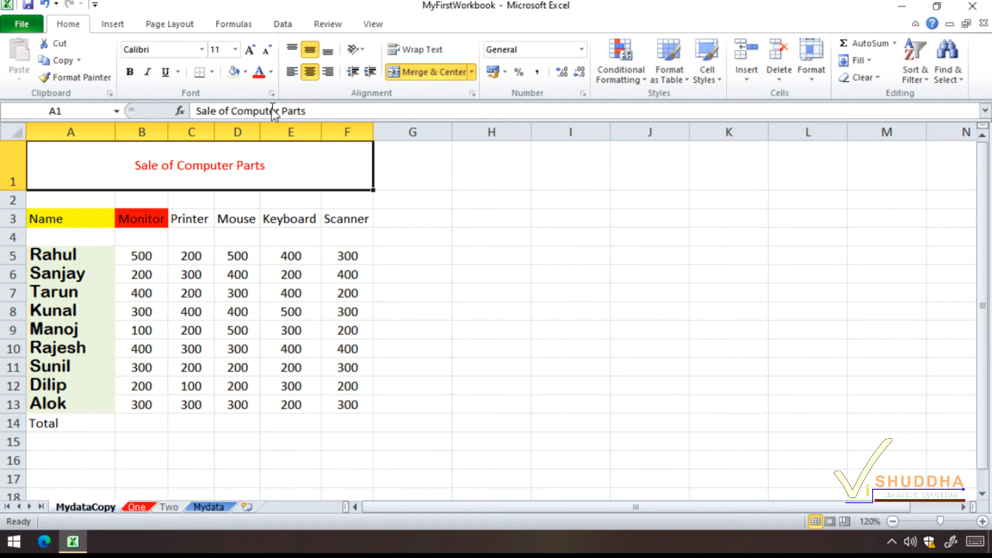
pyautogui.click(272, 73)
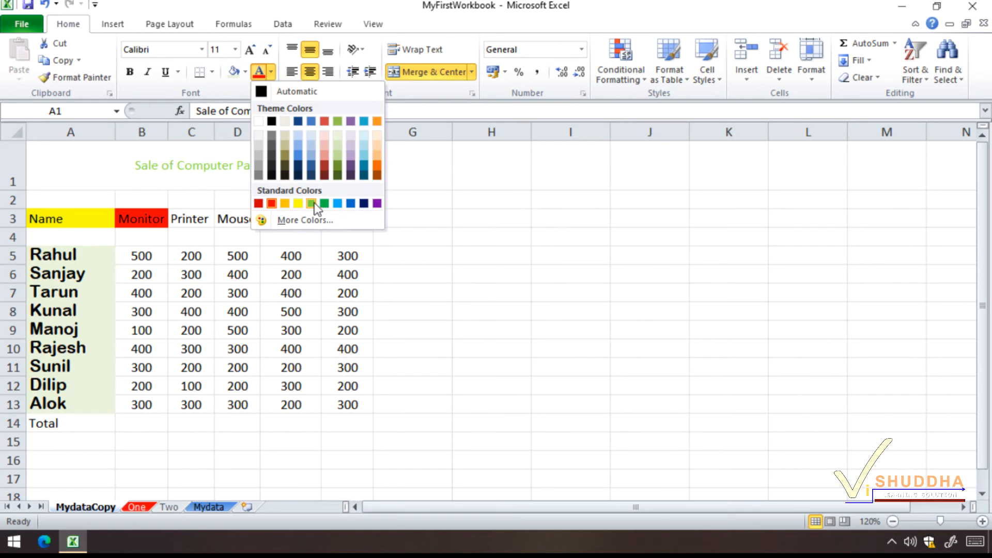
pyautogui.click(351, 203)
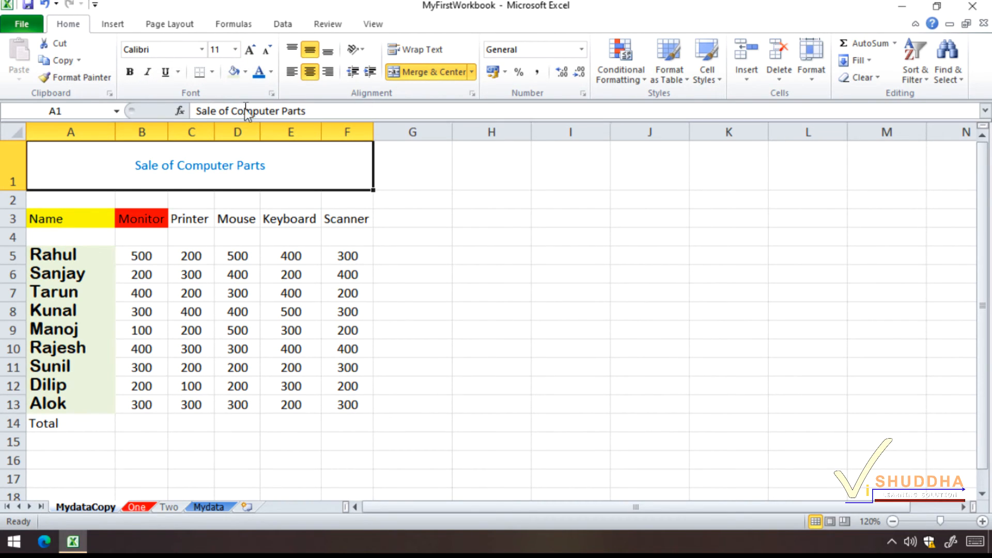
# - Format the title in A1 at font size 16, bold and underlined, and reset its font color to Automatic
pyautogui.click(251, 51)
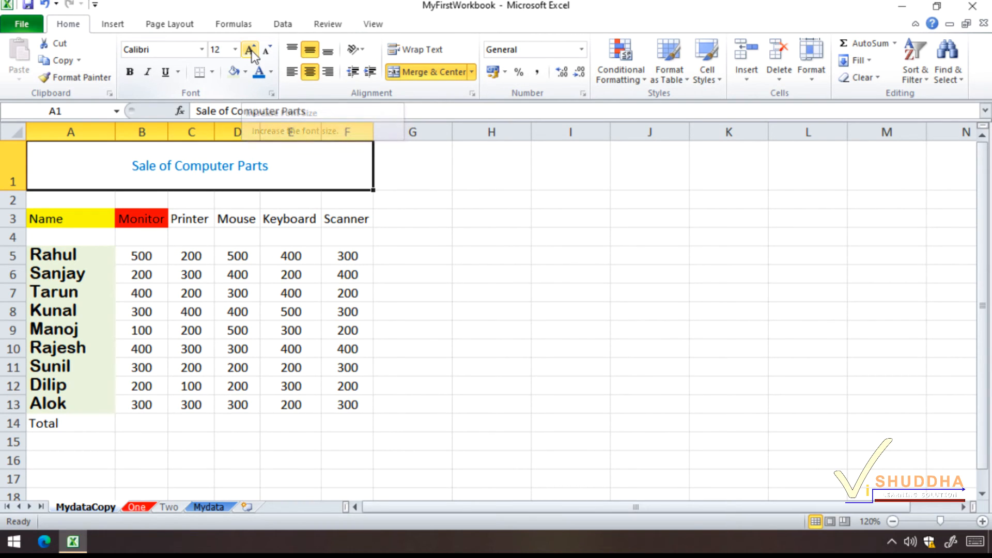
pyautogui.click(251, 51)
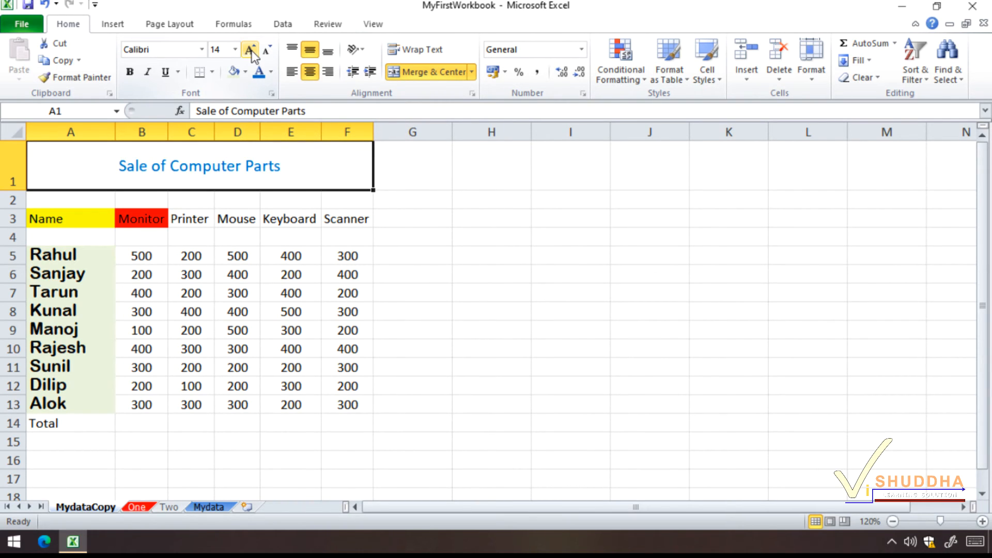
pyautogui.click(251, 51)
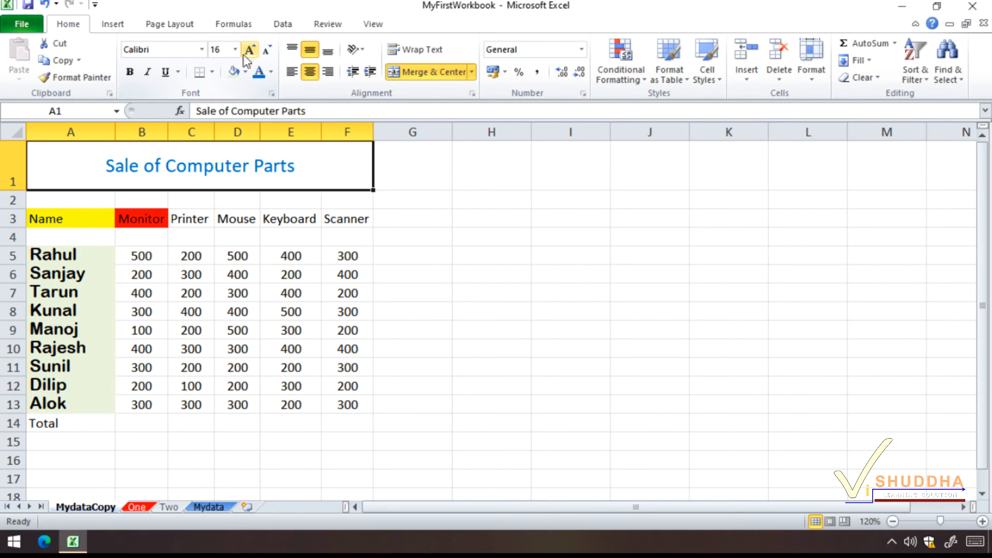
pyautogui.click(129, 74)
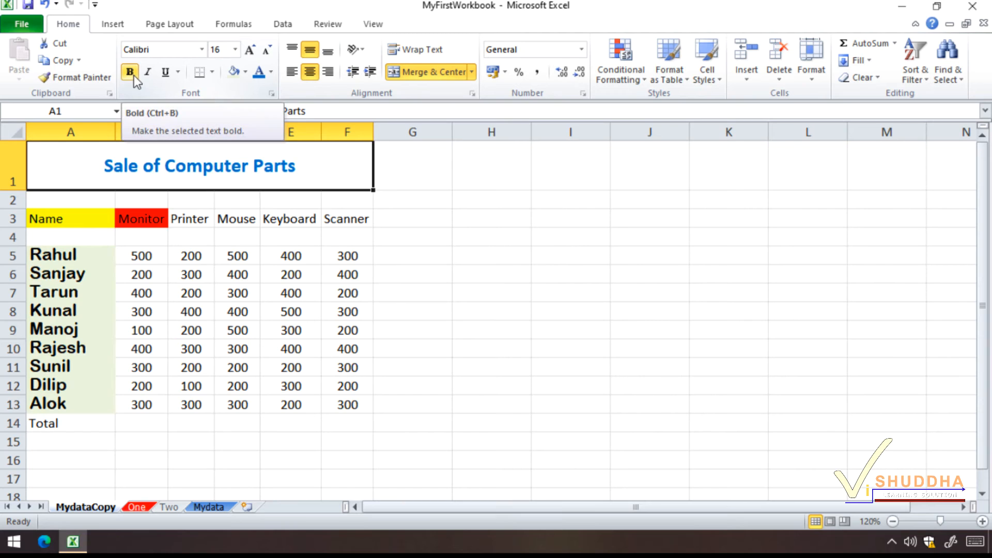
pyautogui.click(163, 73)
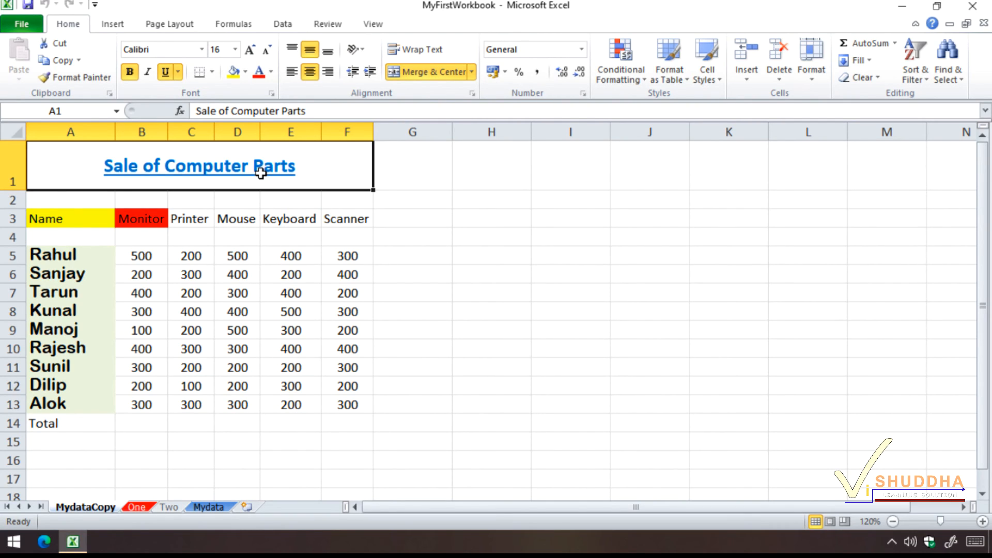
pyautogui.click(270, 73)
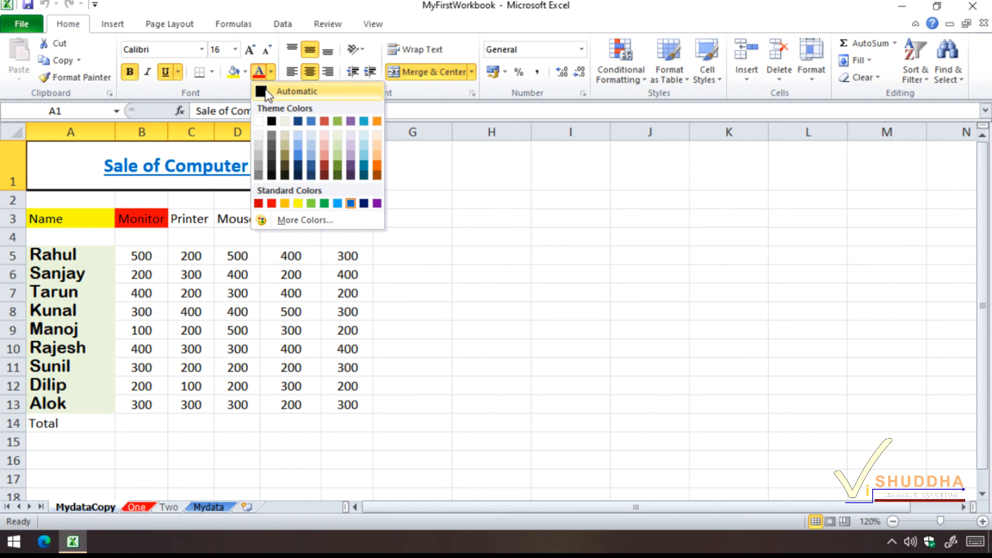
pyautogui.click(266, 91)
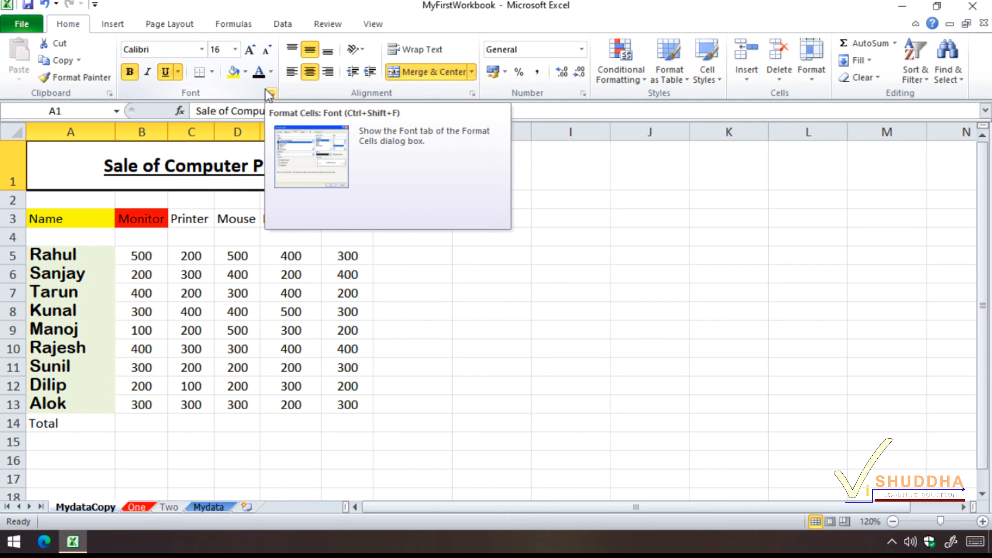
# - Remove the fill color from the Monitor header cell B3
pyautogui.click(140, 221)
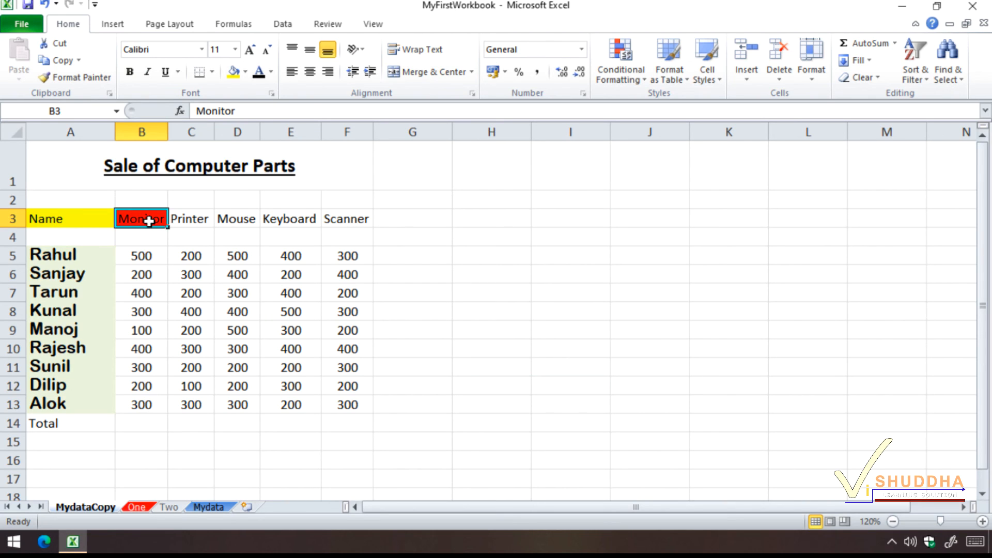
pyautogui.click(246, 72)
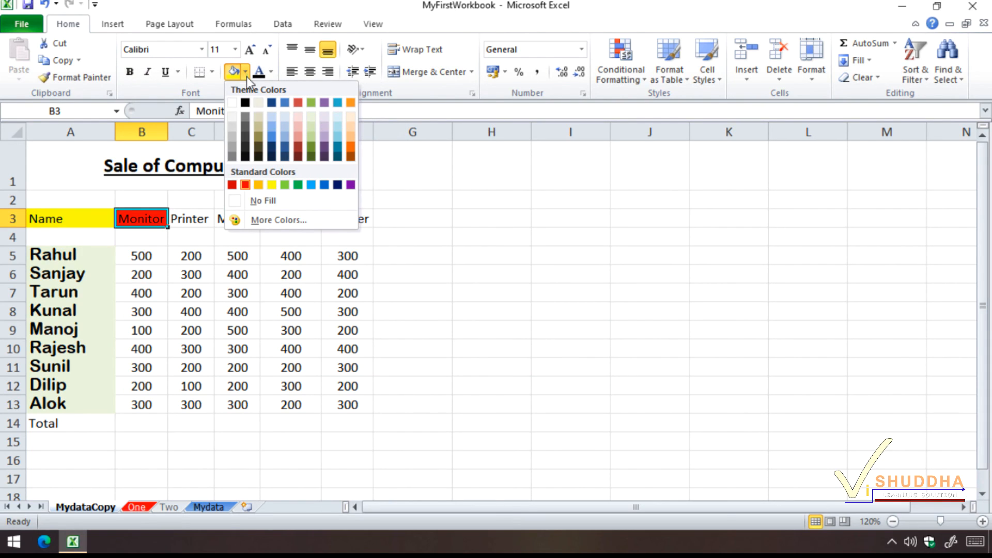
pyautogui.click(269, 200)
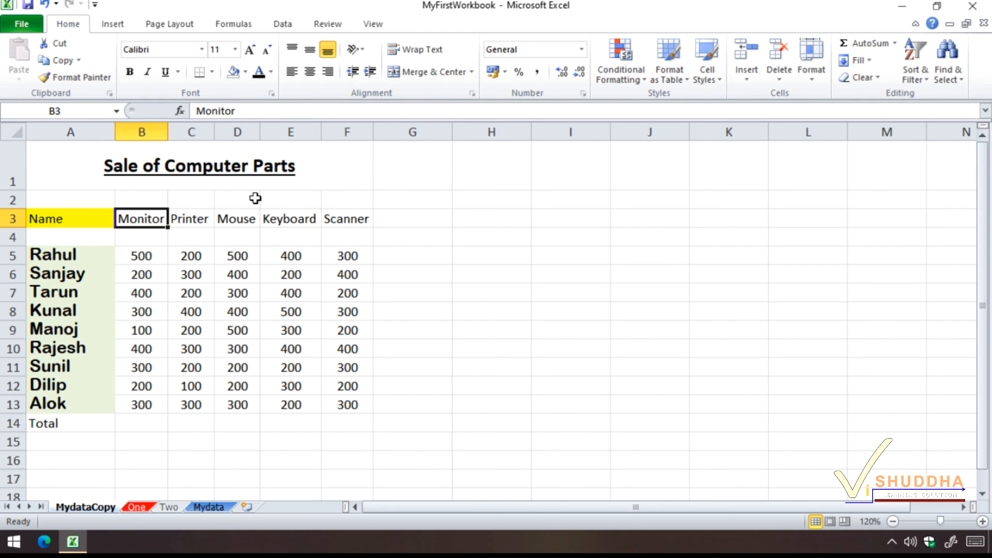